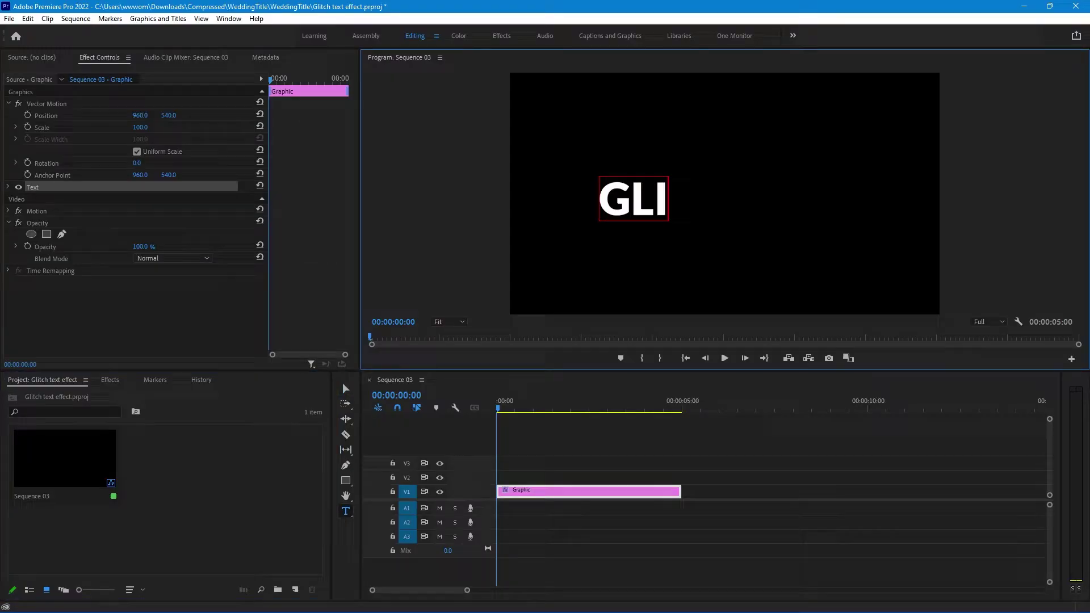
Step: Finish the GLITCH title text and move it to the centre of the frame
{"action": "left_click", "coordinate": [343, 386]}
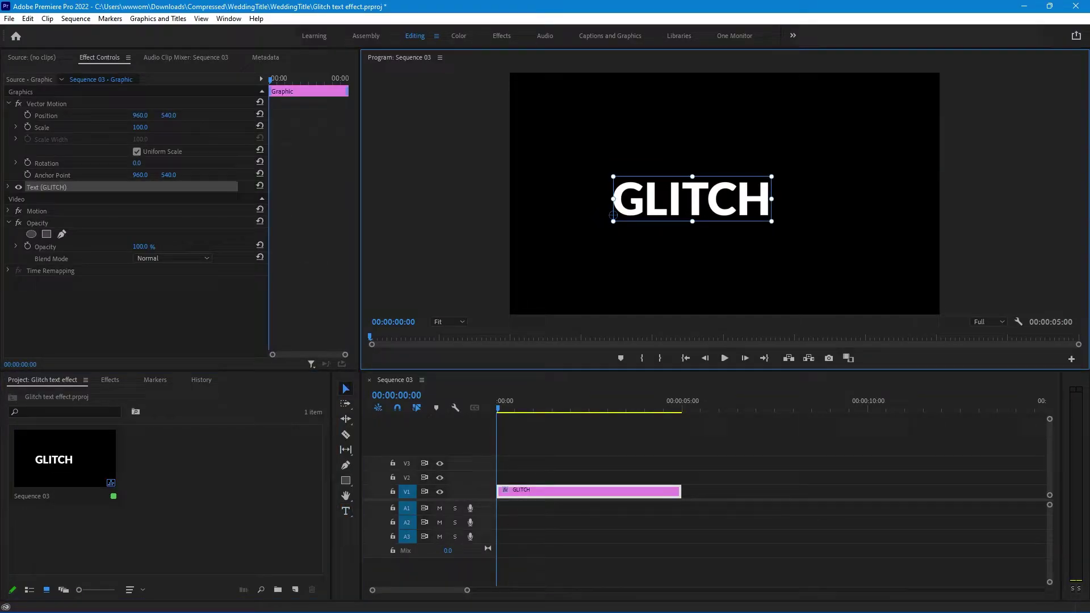
{"action": "left_click_drag", "start_coordinate": [689, 194], "coordinate": [725, 194]}
{"action": "left_click", "coordinate": [679, 264]}
Step: Apply the Color Balance (RGB) effect to the GLITCH clip and duplicate the clip onto tracks V2 and V3
{"action": "left_click", "coordinate": [507, 491]}
{"action": "left_click", "coordinate": [110, 380]}
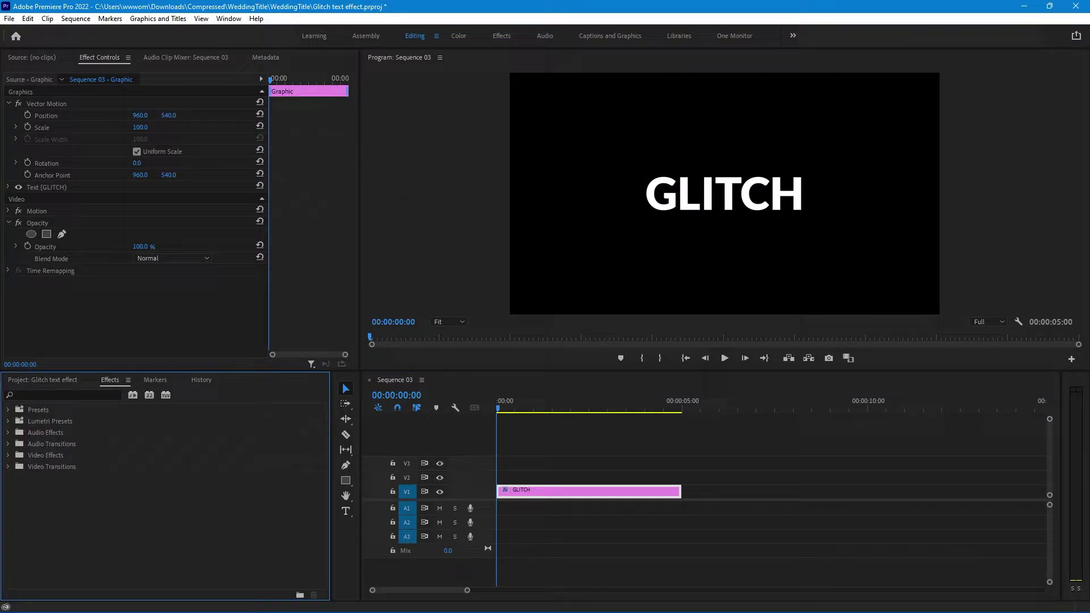
{"action": "left_click", "coordinate": [59, 395]}
{"action": "type", "text": "color balance"}
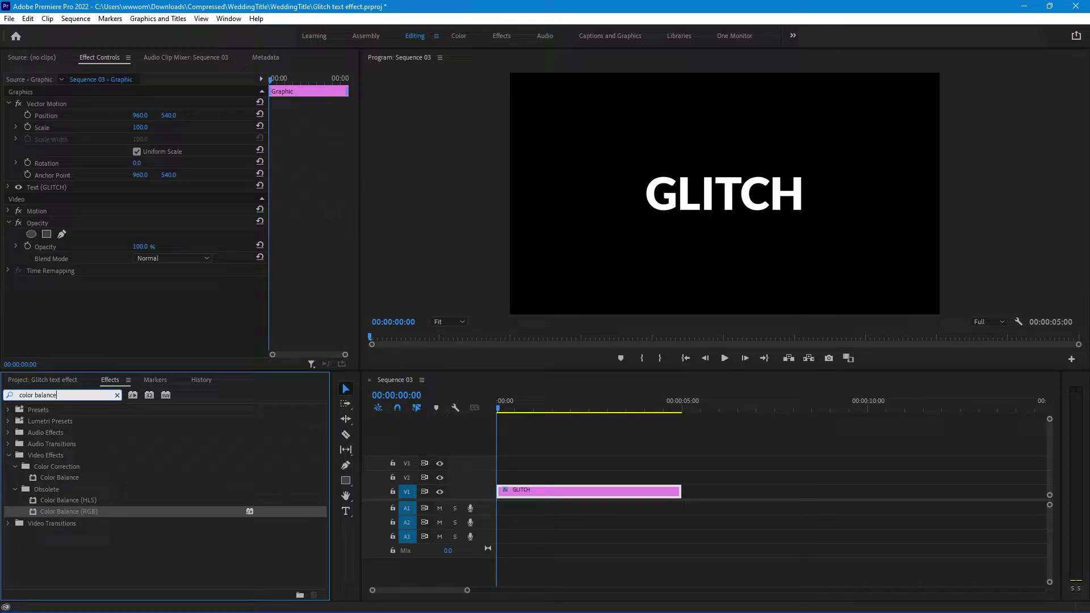
{"action": "left_click_drag", "start_coordinate": [69, 512], "coordinate": [549, 464]}
{"action": "left_click", "coordinate": [527, 492]}
{"action": "left_click", "coordinate": [547, 478]}
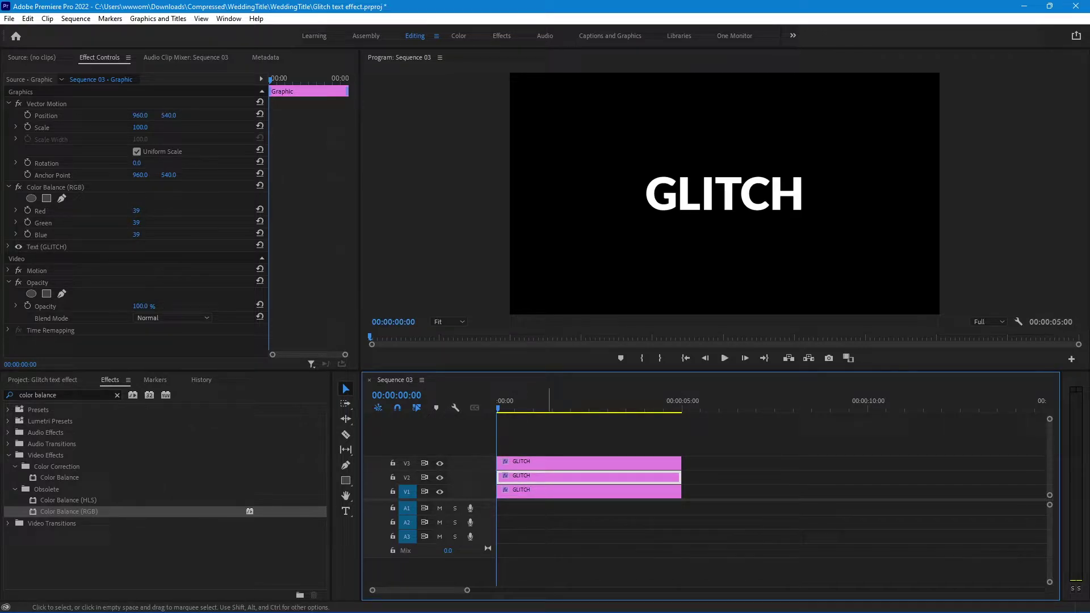
Step: Set the V3 clip's Color Balance to Red 100, Green 0 and Blue 0, with the Screen blend mode
{"action": "left_click", "coordinate": [549, 463]}
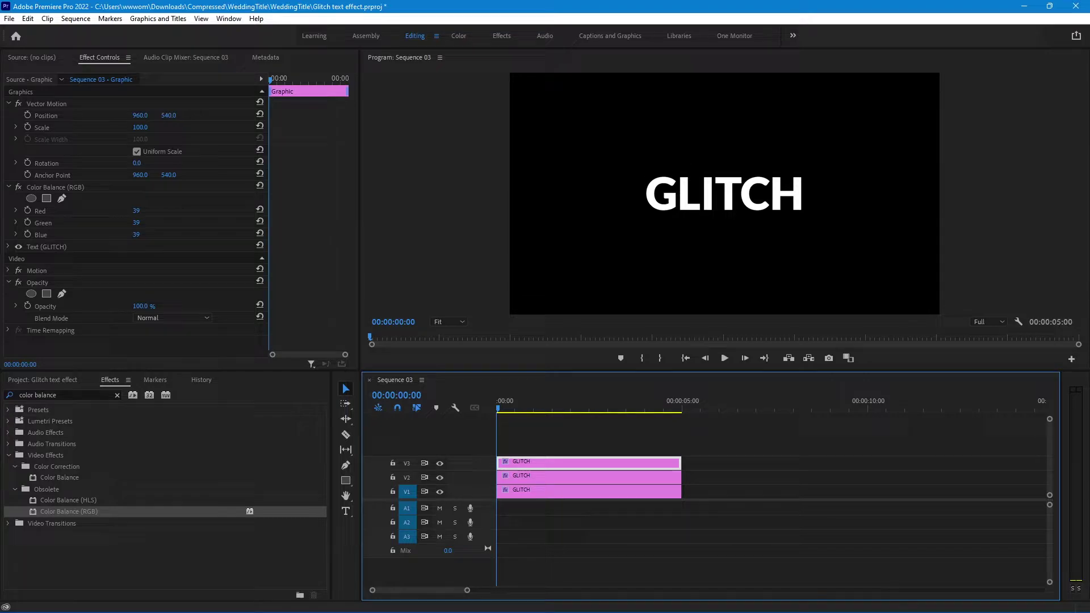
{"action": "left_click_drag", "start_coordinate": [137, 223], "coordinate": [106, 222]}
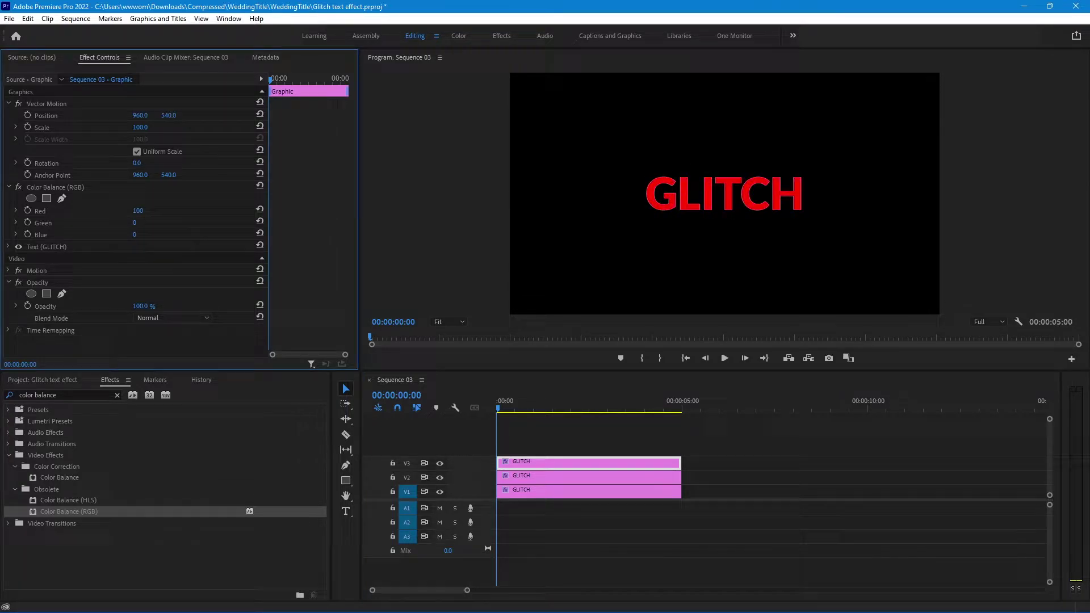
{"action": "left_click", "coordinate": [170, 318]}
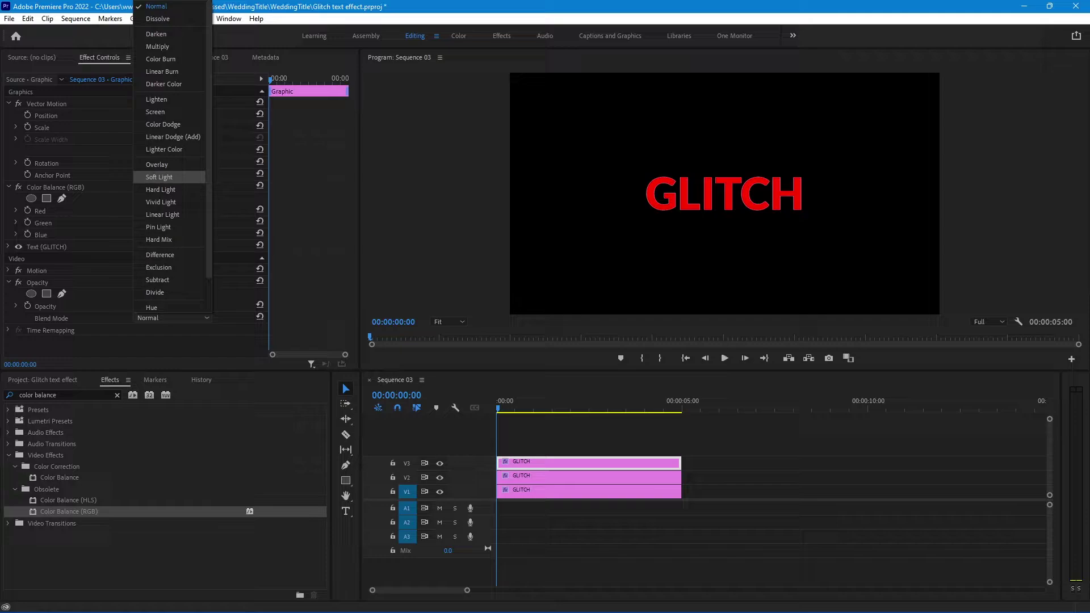
{"action": "left_click", "coordinate": [162, 112]}
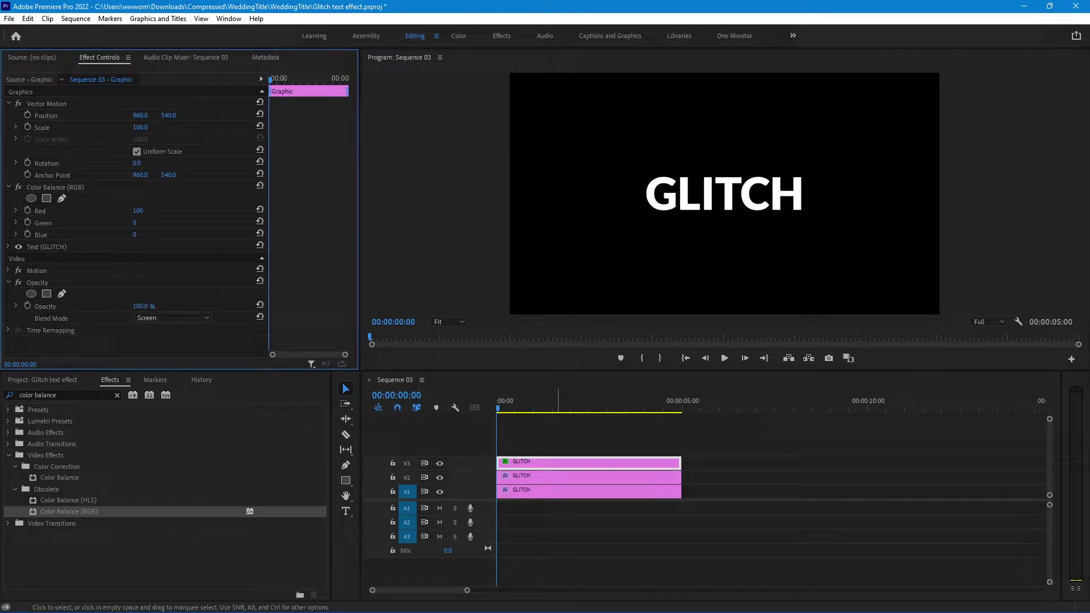
Step: Set the V2 clip's Color Balance to Red 0, Green 100 and Blue 0, with the Screen blend mode
{"action": "left_click", "coordinate": [562, 478]}
{"action": "left_click_drag", "start_coordinate": [137, 211], "coordinate": [80, 235]}
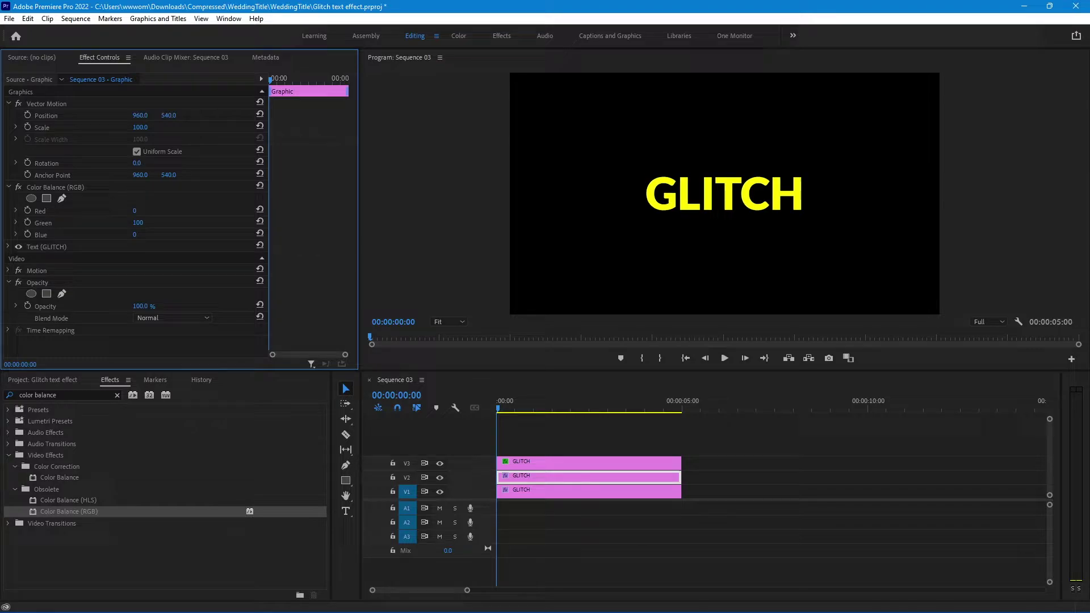
{"action": "left_click", "coordinate": [171, 318]}
{"action": "left_click", "coordinate": [156, 112]}
Step: Adjust the V1 clip's Color Balance so that only its blue channel remains
{"action": "left_click", "coordinate": [562, 492]}
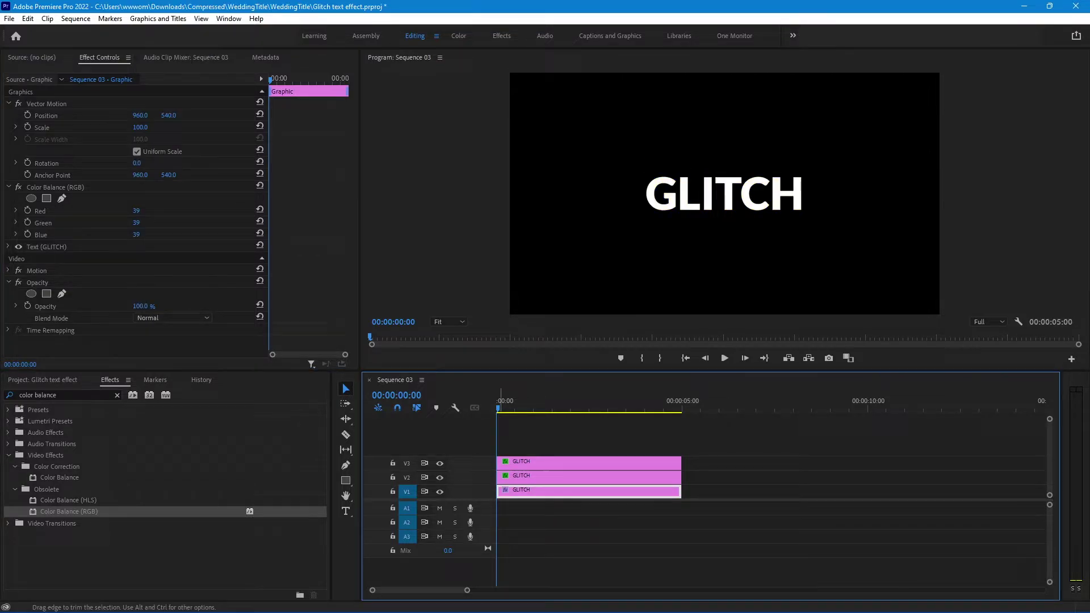
{"action": "left_click_drag", "start_coordinate": [136, 211], "coordinate": [81, 223]}
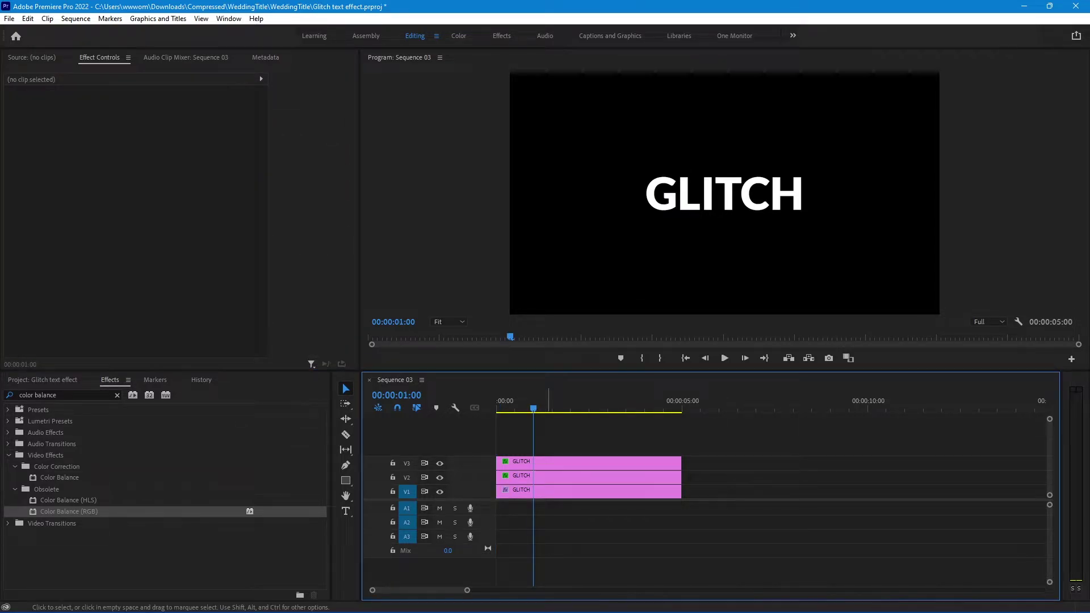
Step: Keyframe the V3 clip's horizontal Position: 960 at 00:00:01:00, 938 at 00:00:01:05 and reset at 00:00:01:10, and play back the animation
{"action": "left_click", "coordinate": [549, 465]}
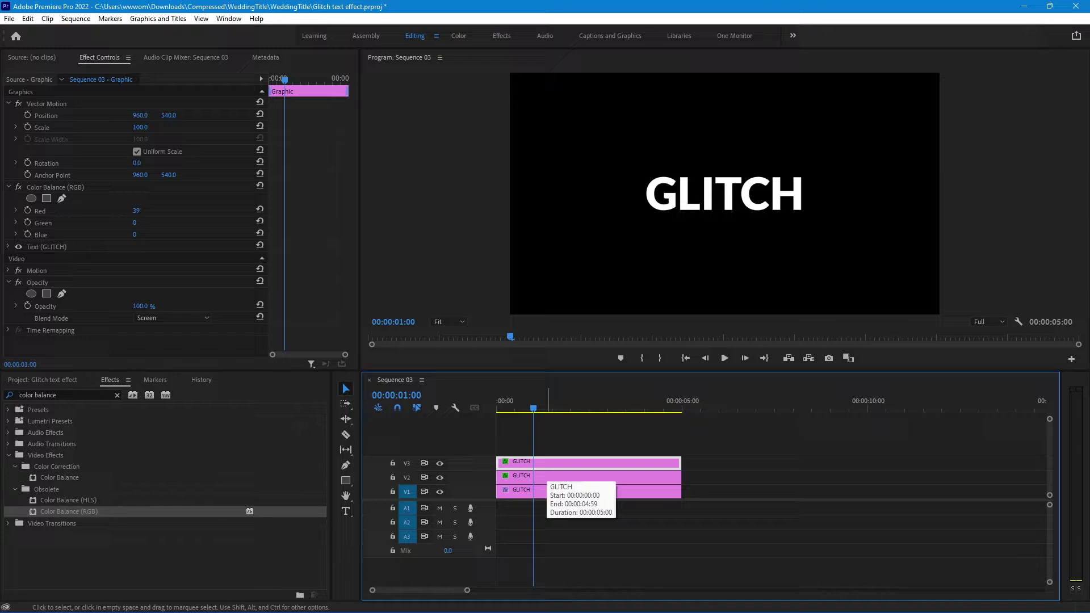
{"action": "left_click", "coordinate": [27, 115]}
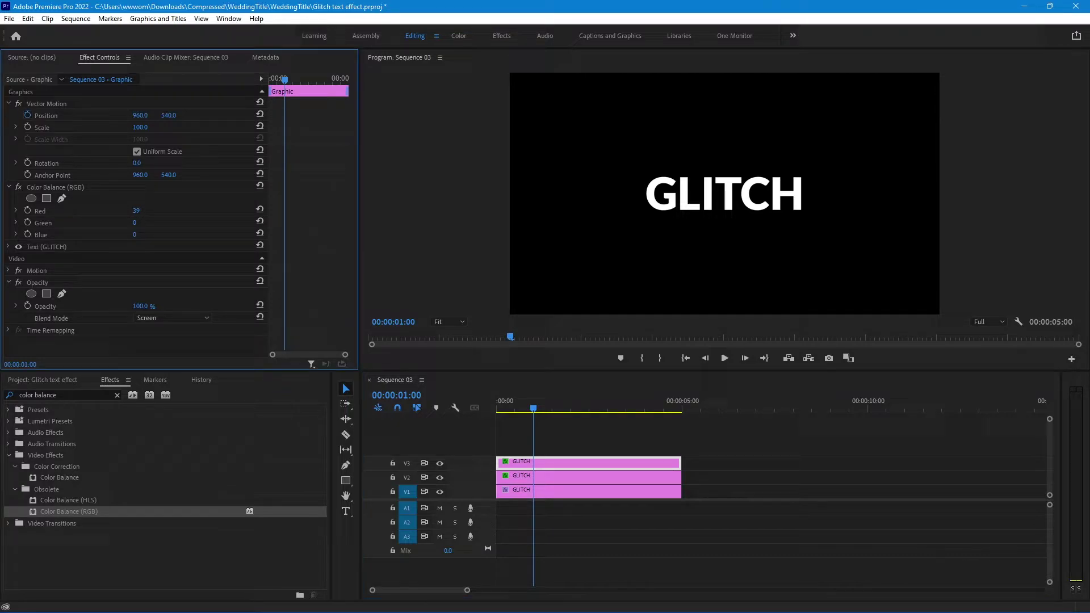
{"action": "key", "text": "shift+Right"}
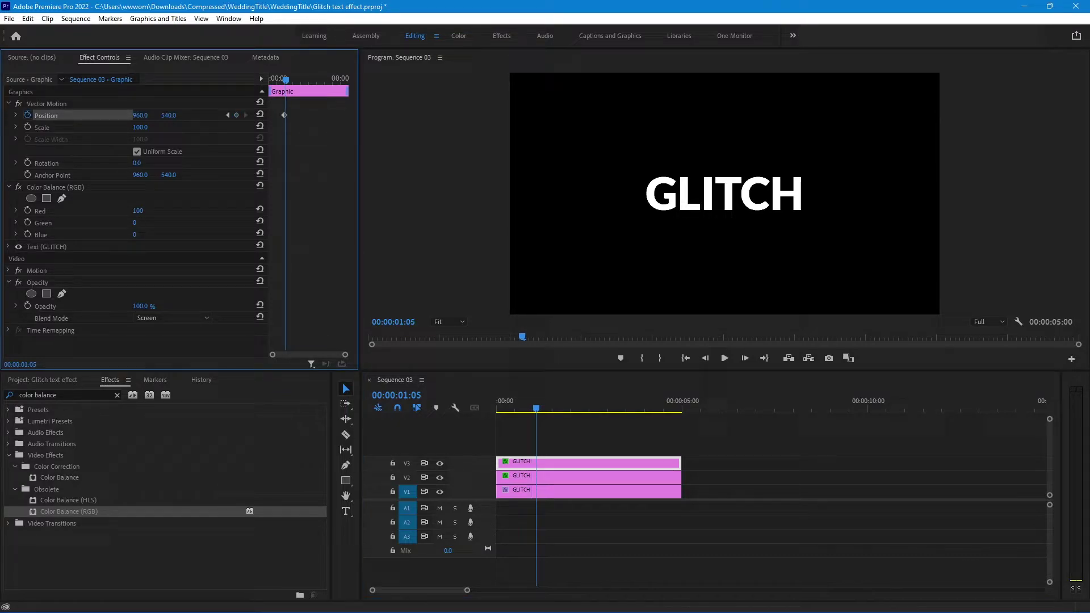
{"action": "left_click_drag", "start_coordinate": [345, 355], "coordinate": [305, 355]}
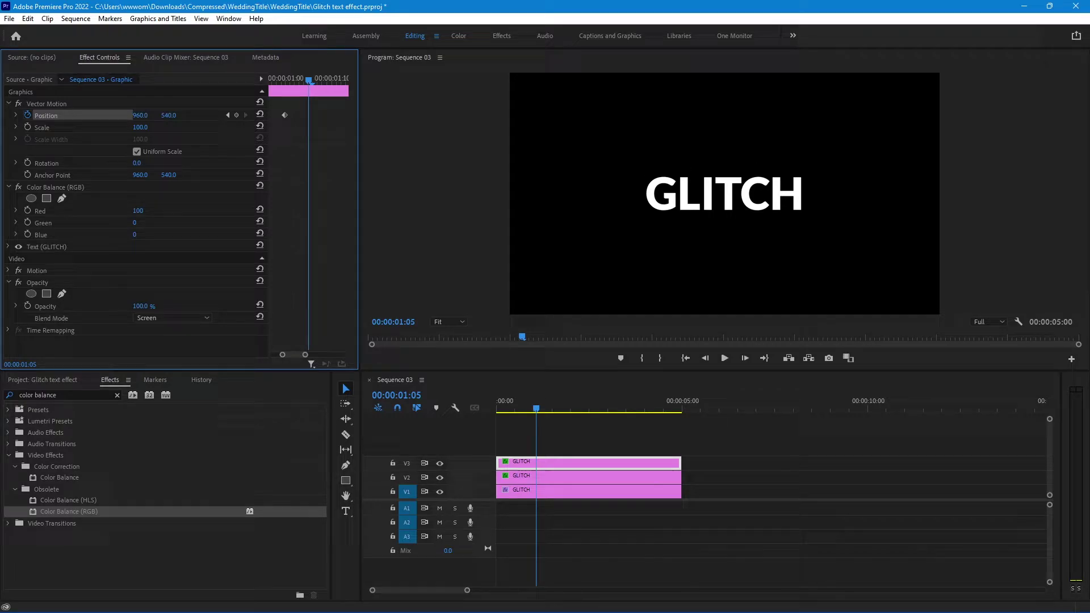
{"action": "left_click_drag", "start_coordinate": [140, 115], "coordinate": [128, 115]}
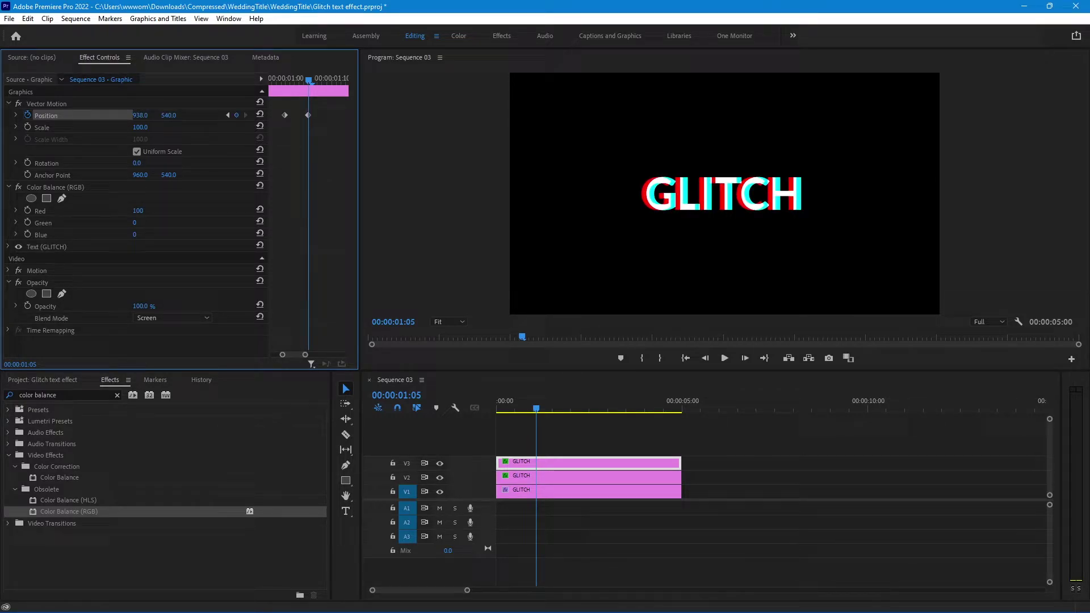
{"action": "key", "text": "shift+Right"}
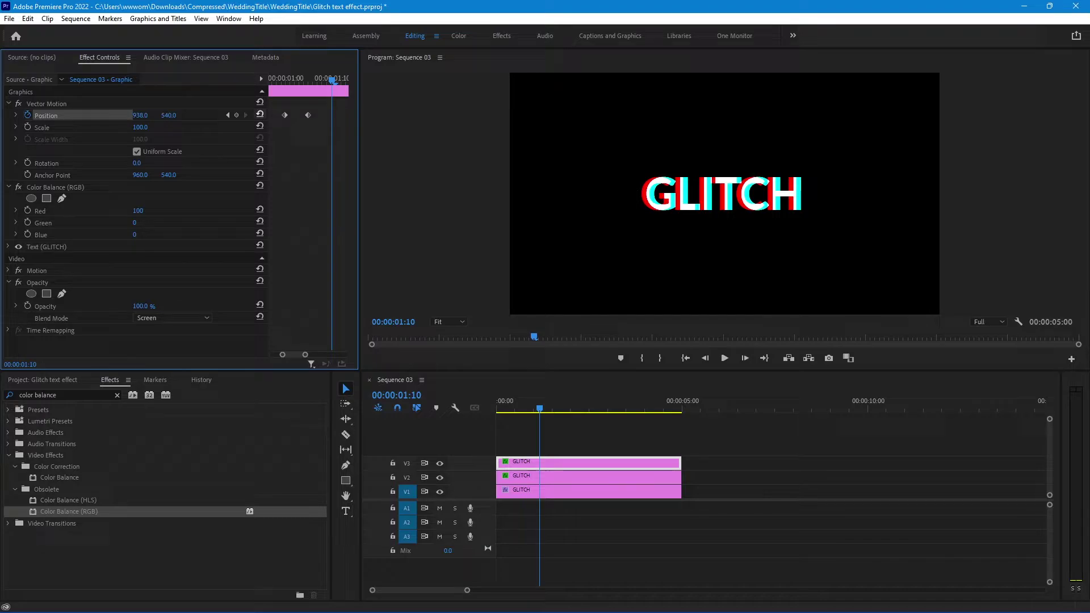
{"action": "left_click", "coordinate": [260, 114]}
{"action": "left_click_drag", "start_coordinate": [540, 408], "coordinate": [497, 408]}
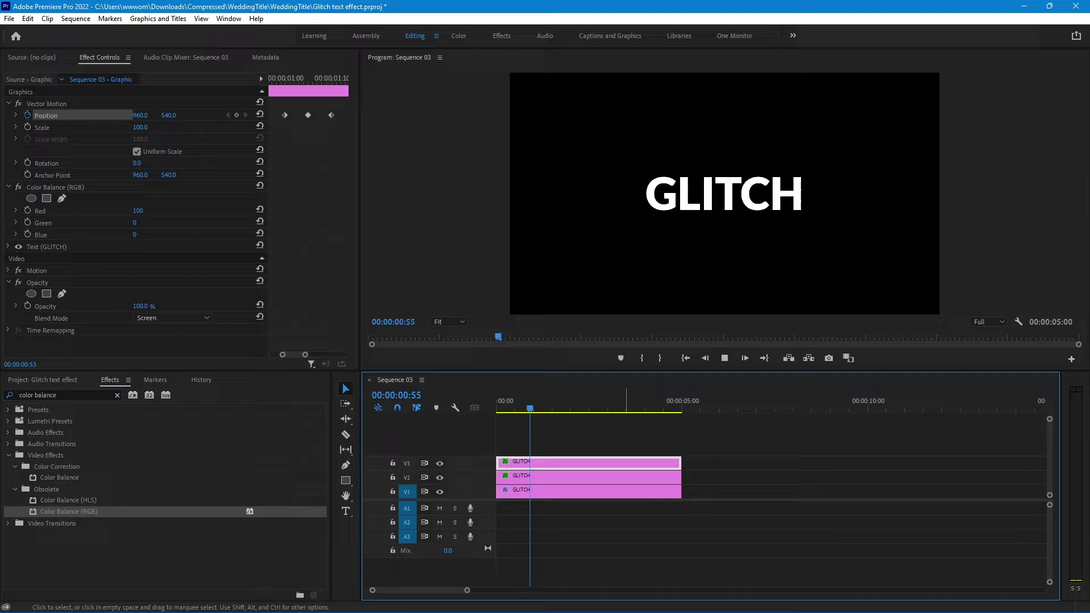
{"action": "key", "text": "space"}
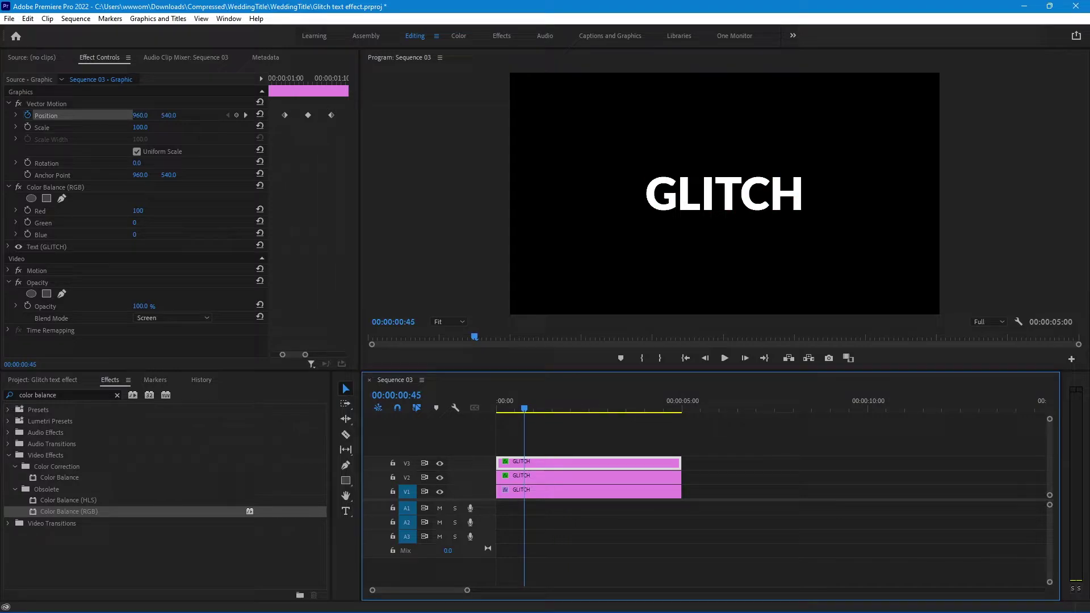
Step: Add Scale and Rotation keyframes to the V3 clip at 00:00:01:00, and set Scale 105 and Rotation 5° at 00:00:01:05
{"action": "left_click_drag", "start_coordinate": [296, 78], "coordinate": [285, 80]}
{"action": "left_click", "coordinate": [27, 127]}
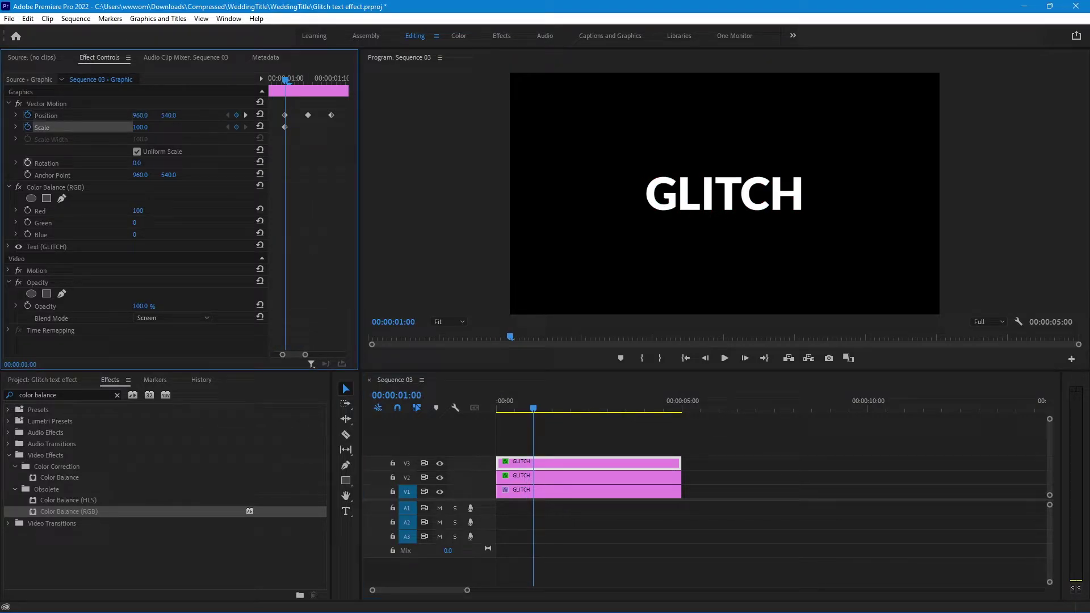
{"action": "left_click", "coordinate": [27, 162]}
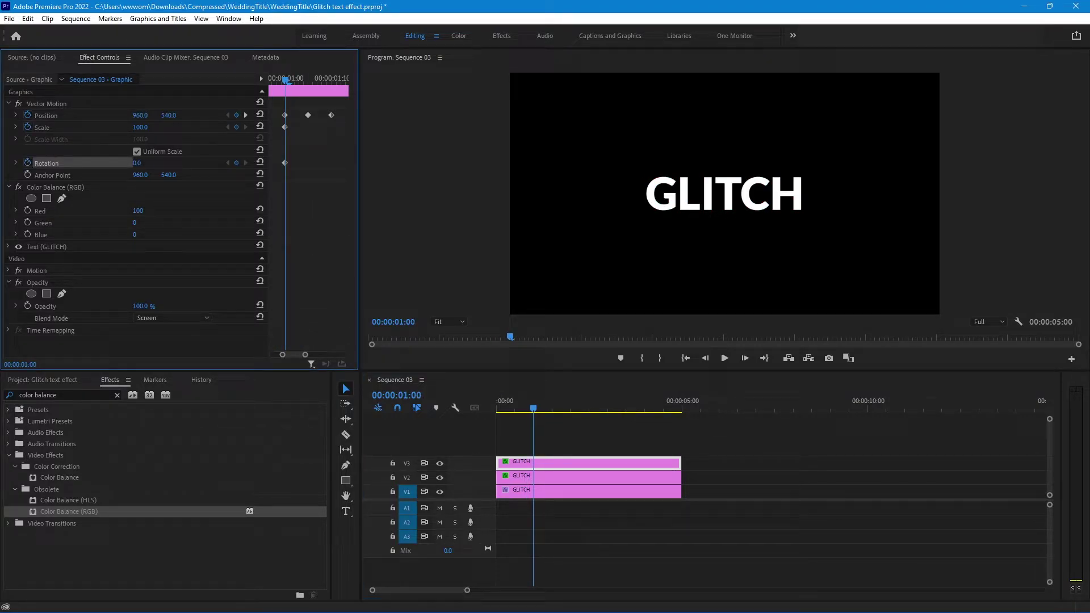
{"action": "key", "text": "shift+Right"}
{"action": "left_click", "coordinate": [141, 128]}
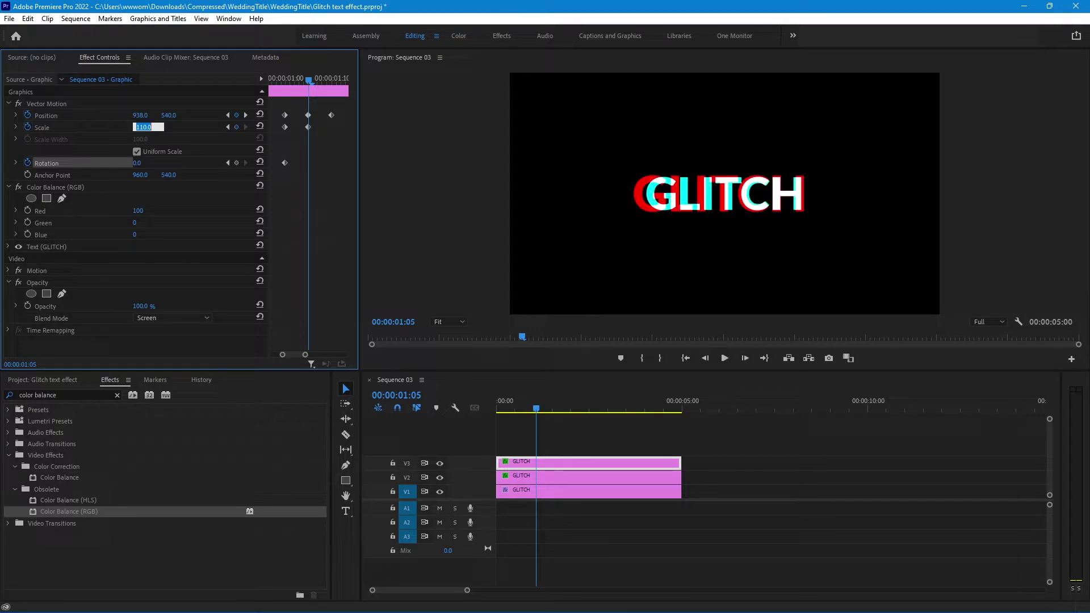
{"action": "key", "text": "BackSpace"}
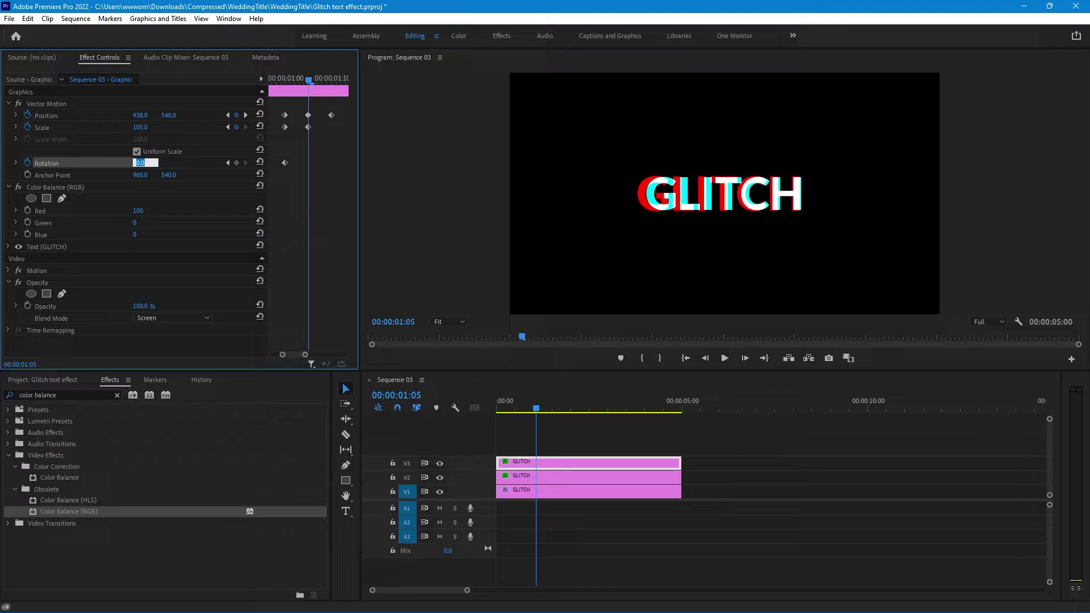
{"action": "type", "text": "5"}
{"action": "key", "text": "Return"}
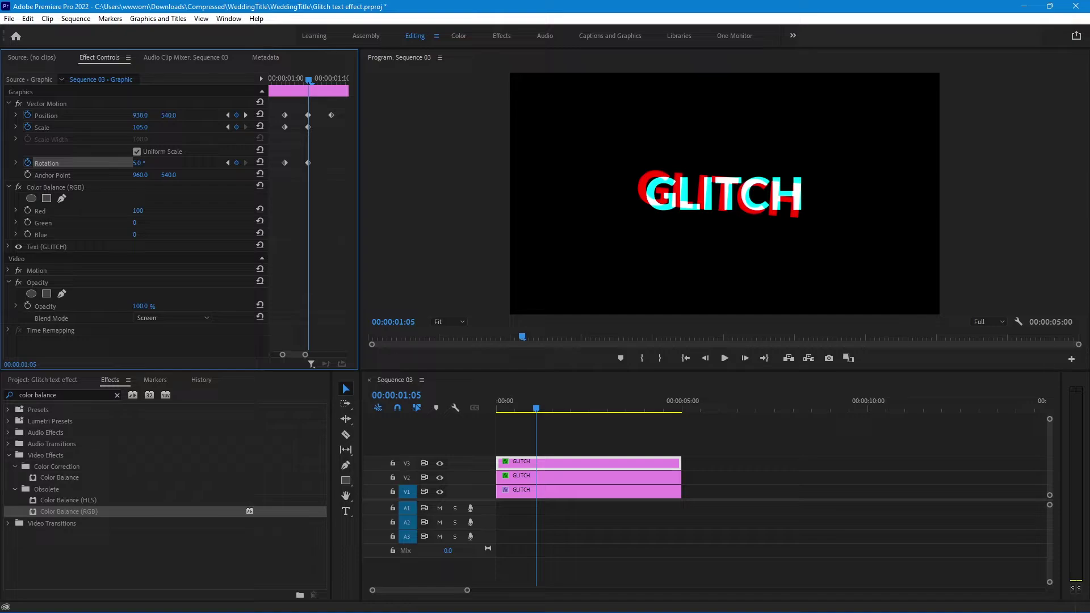
Step: Reset the V3 clip's Scale and Rotation to their defaults at 00:00:01:10 and play back the glitch
{"action": "key", "text": "shift+Right"}
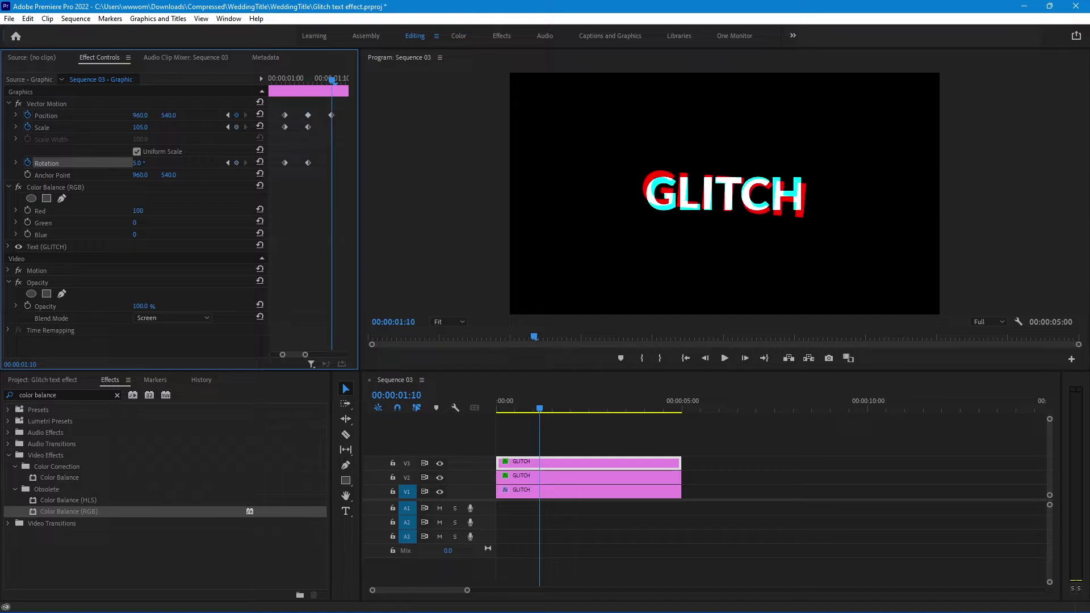
{"action": "left_click", "coordinate": [261, 126]}
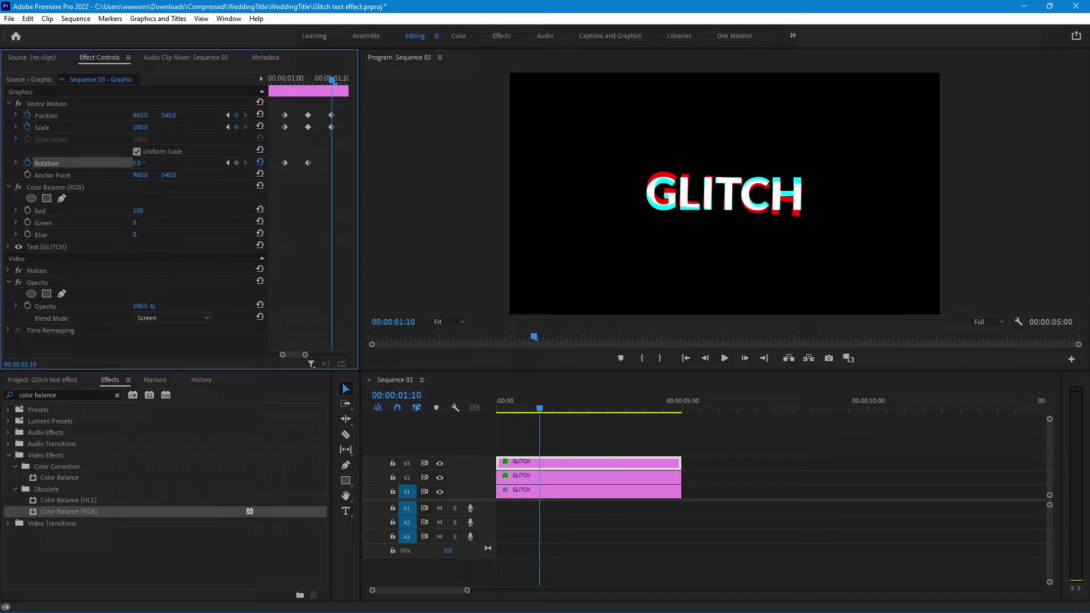
{"action": "left_click", "coordinate": [260, 162]}
{"action": "left_click_drag", "start_coordinate": [541, 407], "coordinate": [440, 408]}
{"action": "key", "text": "space"}
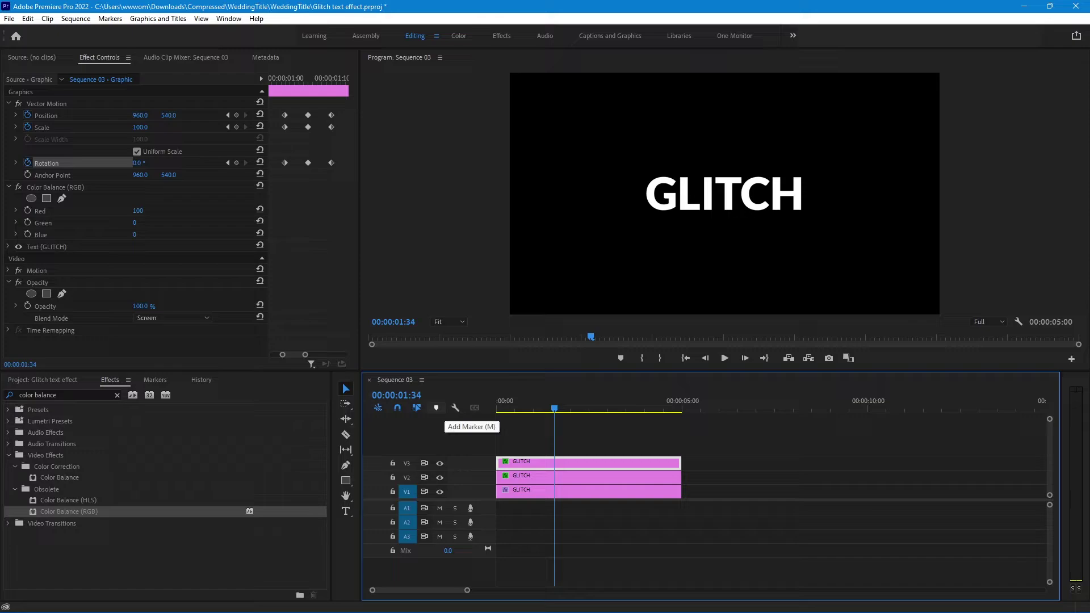
Step: Copy all Position, Scale and Rotation keyframes of the V3 clip and paste them three more times further along the clip
{"action": "left_click_drag", "start_coordinate": [305, 355], "coordinate": [341, 355]}
{"action": "left_click_drag", "start_coordinate": [308, 191], "coordinate": [289, 148]}
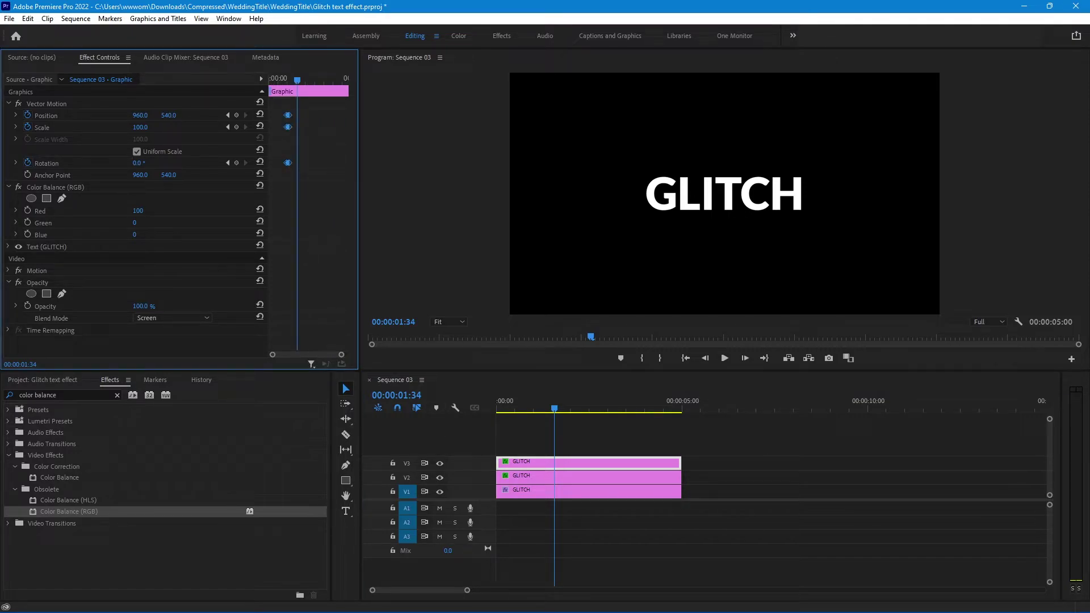
{"action": "mouse_move", "coordinate": [297, 80]}
{"action": "left_mouse_down"}
{"action": "mouse_move", "coordinate": [334, 80]}
{"action": "mouse_move", "coordinate": [302, 81]}
{"action": "left_mouse_up"}
{"action": "key", "text": "ctrl+v"}
{"action": "key", "text": "ctrl+v"}
{"action": "key", "text": "ctrl+v"}
Step: On the middle keyframes at 00:00:01:52, reset Position and Rotation and set Scale to 110
{"action": "key", "text": "="}
{"action": "key", "text": "="}
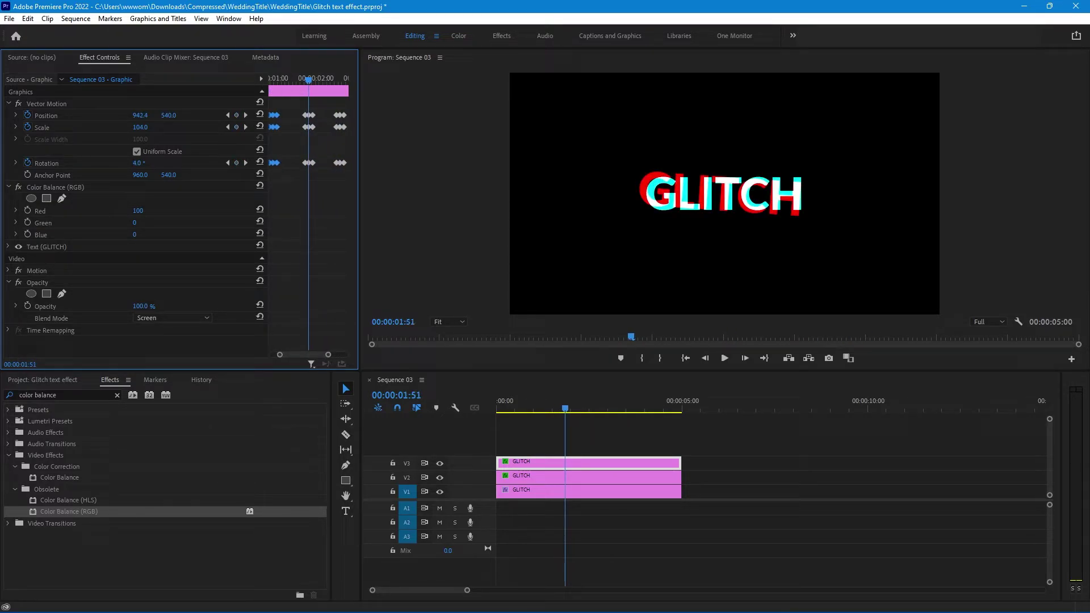
{"action": "left_click", "coordinate": [246, 115]}
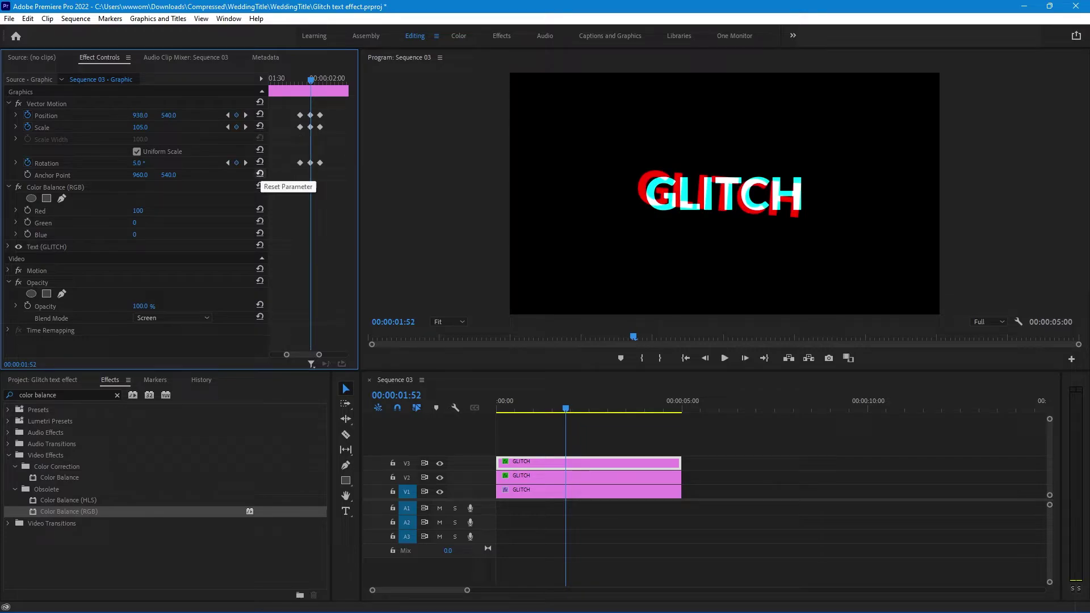
{"action": "left_click", "coordinate": [260, 161]}
{"action": "left_click", "coordinate": [260, 115]}
{"action": "left_click", "coordinate": [140, 128]}
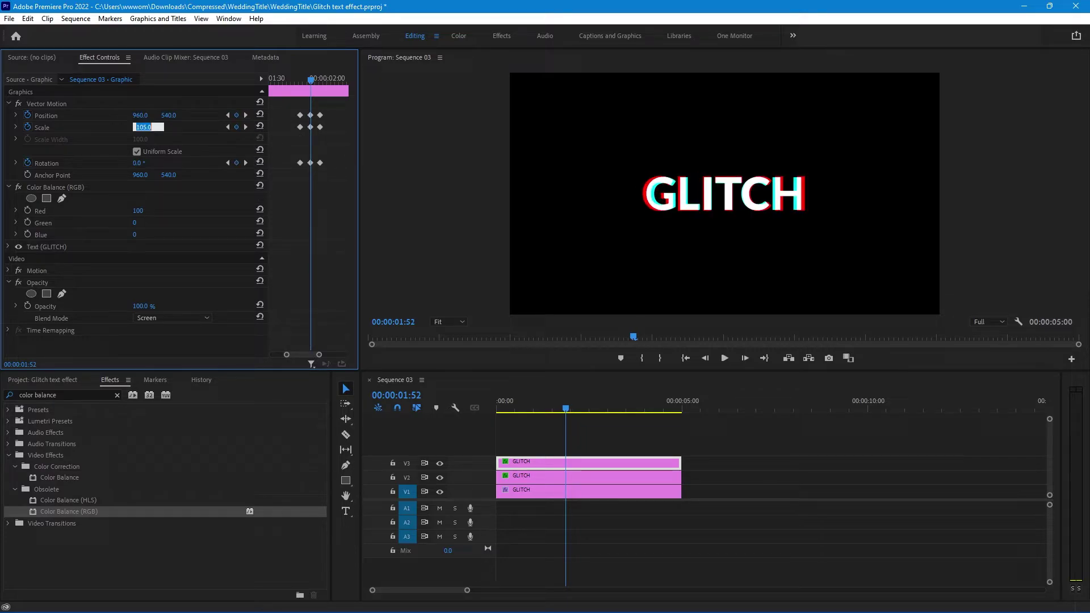
{"action": "type", "text": "110"}
{"action": "key", "text": "Return"}
Step: On the middle keyframes at 00:00:02:33, reset Position and Scale to their defaults, keeping the 5° Rotation
{"action": "key", "text": "minus"}
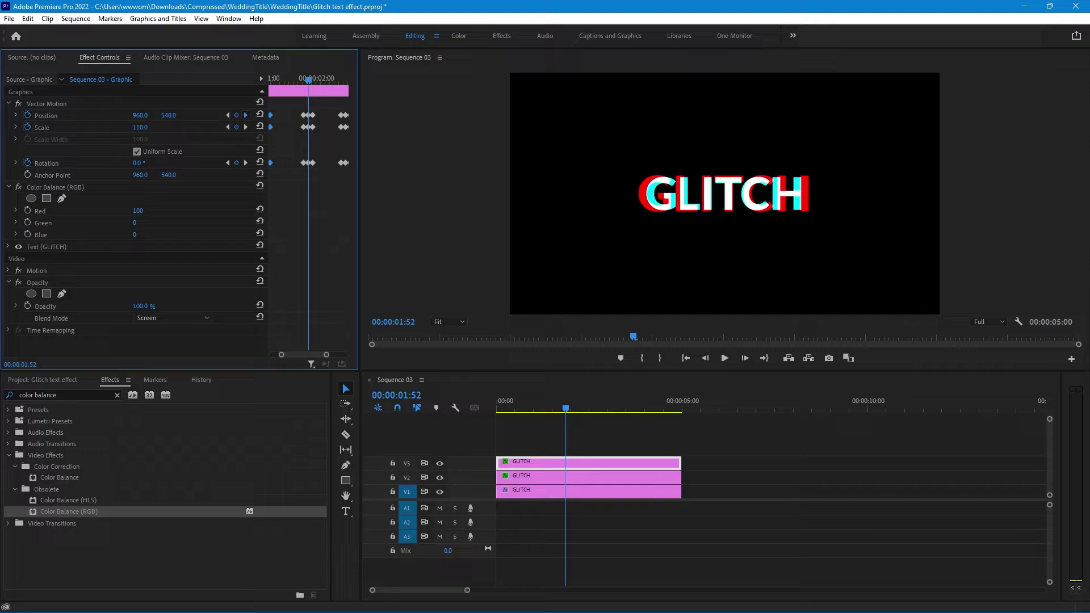
{"action": "left_click", "coordinate": [246, 115]}
{"action": "left_click", "coordinate": [245, 115]}
{"action": "left_click", "coordinate": [246, 115]}
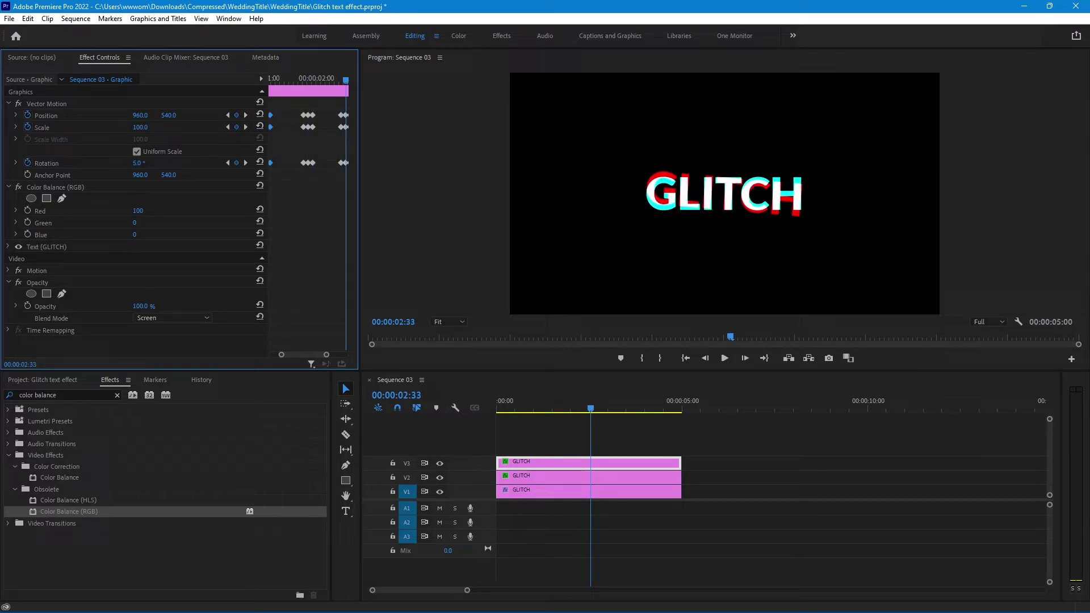
Step: On the middle keyframes at 00:00:03:08, reset Scale and Rotation and shift the horizontal Position to about 929
{"action": "left_click", "coordinate": [245, 115]}
{"action": "left_click", "coordinate": [246, 115]}
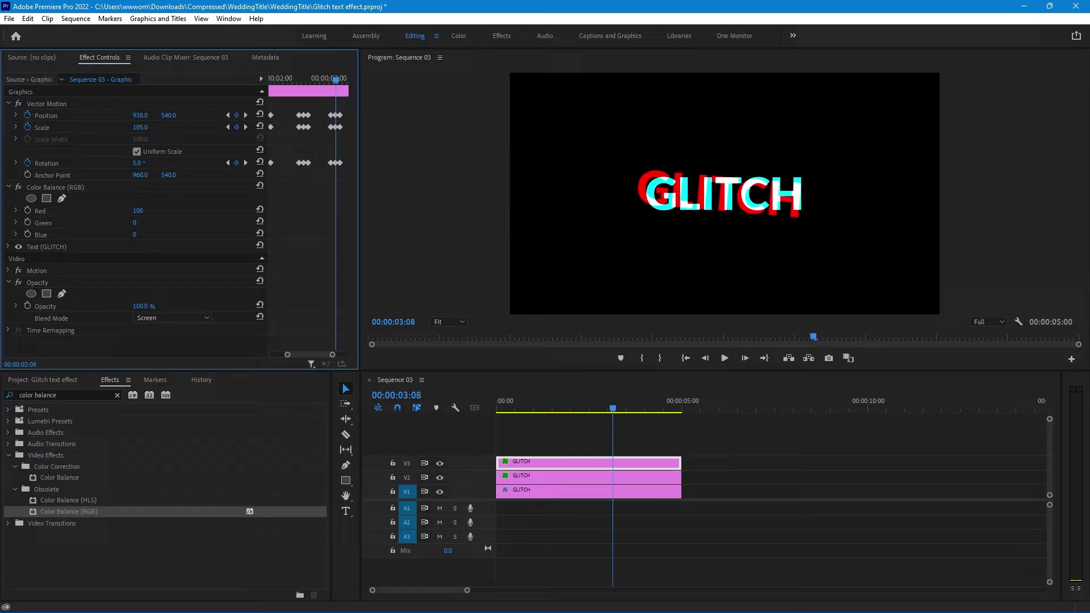
{"action": "left_click", "coordinate": [260, 126]}
{"action": "left_click", "coordinate": [259, 162]}
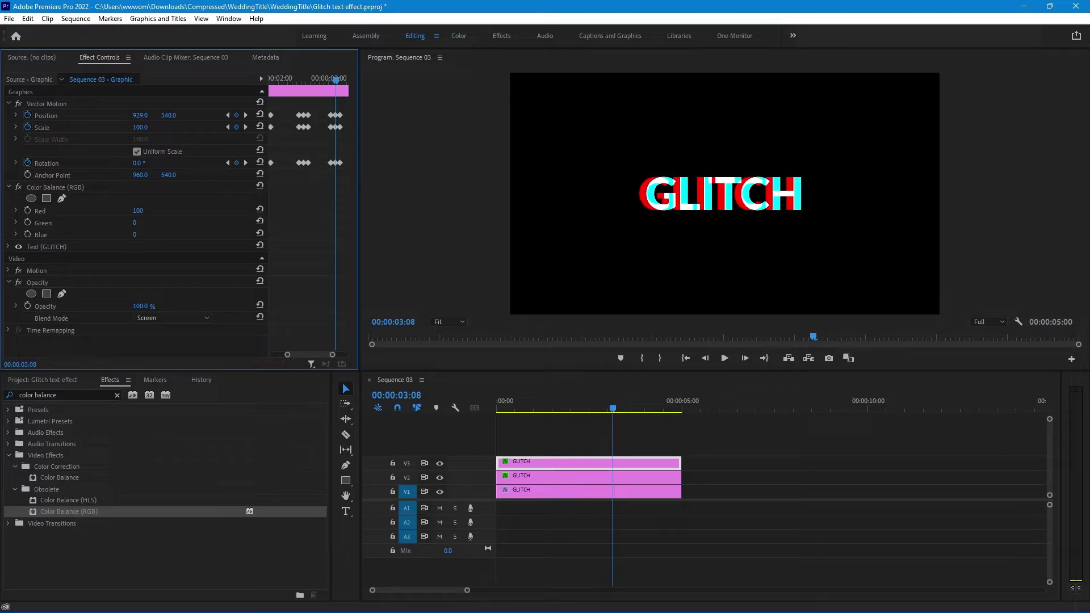
Step: On the middle keyframes at 00:00:03:36, reset Scale and Rotation and shift Position to about 979, 524
{"action": "left_click", "coordinate": [246, 163]}
{"action": "left_click", "coordinate": [246, 163]}
{"action": "left_click", "coordinate": [246, 163]}
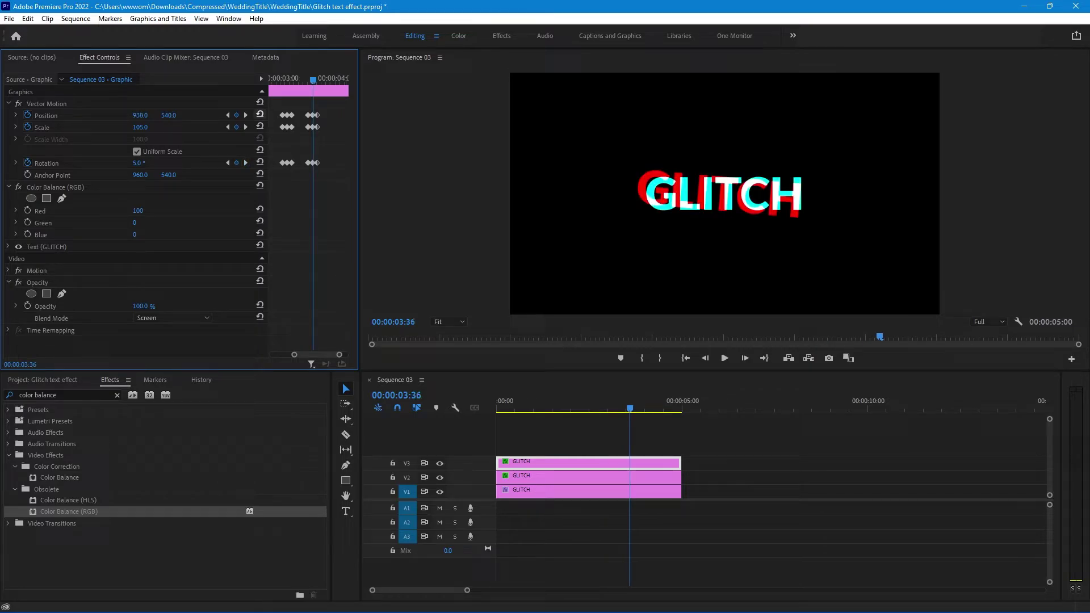
{"action": "left_click", "coordinate": [260, 125]}
{"action": "left_click", "coordinate": [260, 161]}
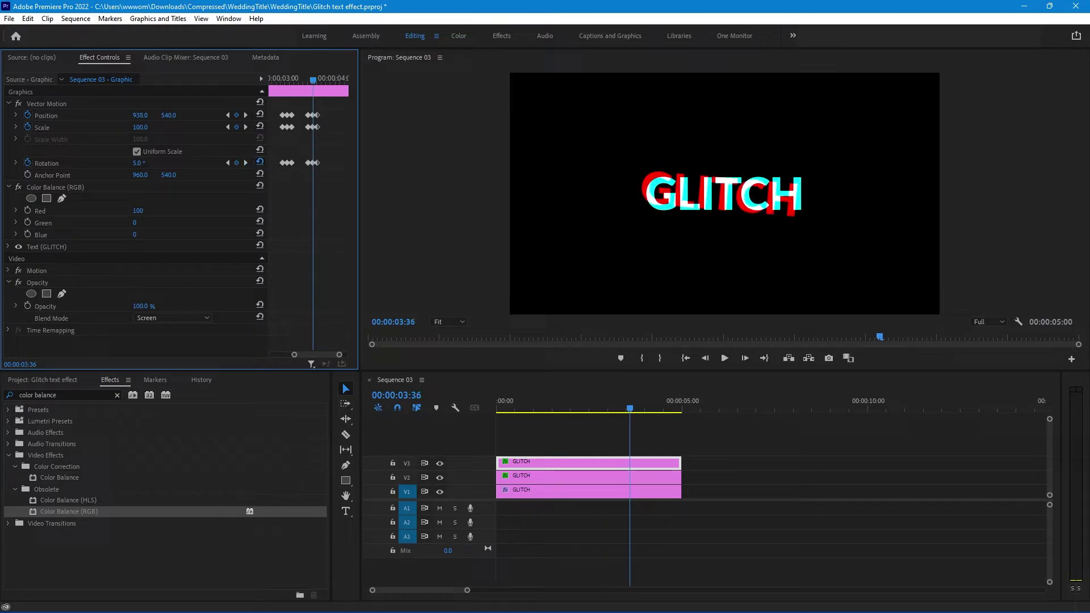
{"action": "left_click_drag", "start_coordinate": [140, 115], "coordinate": [159, 115]}
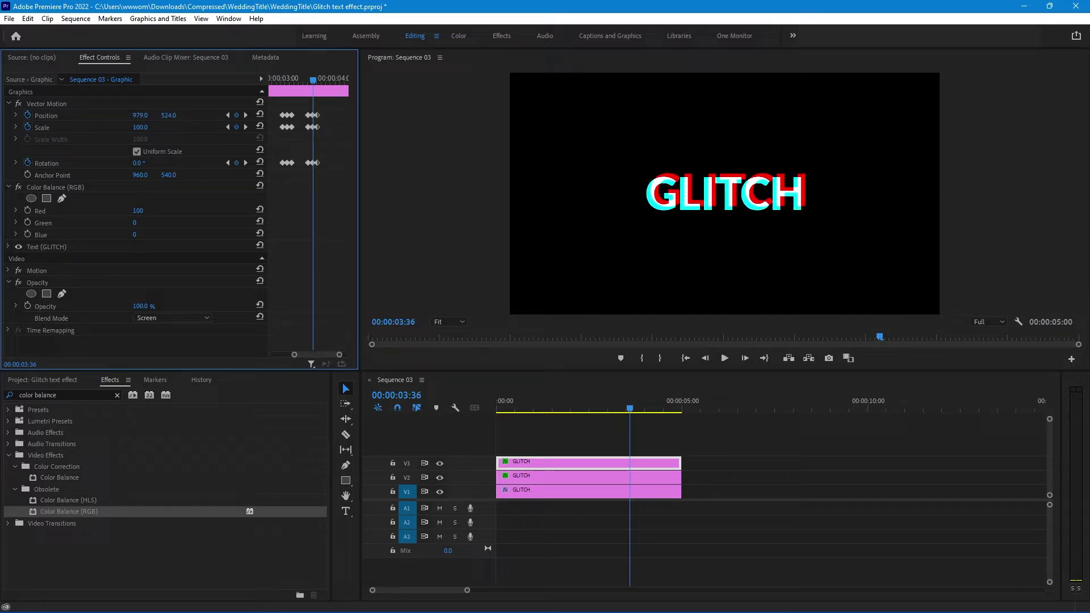
Step: Play the sequence from its start to review the keyframed glitch animation, then stop at 00:00:02:14
{"action": "left_click_drag", "start_coordinate": [634, 402], "coordinate": [495, 402]}
{"action": "key", "text": "space"}
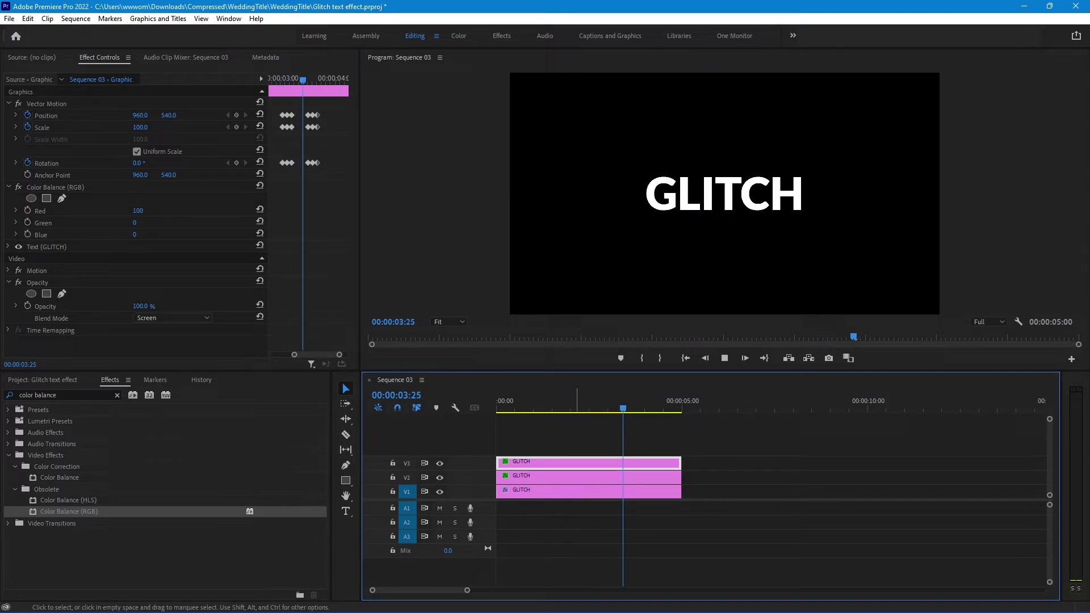
{"action": "left_click", "coordinate": [579, 402]}
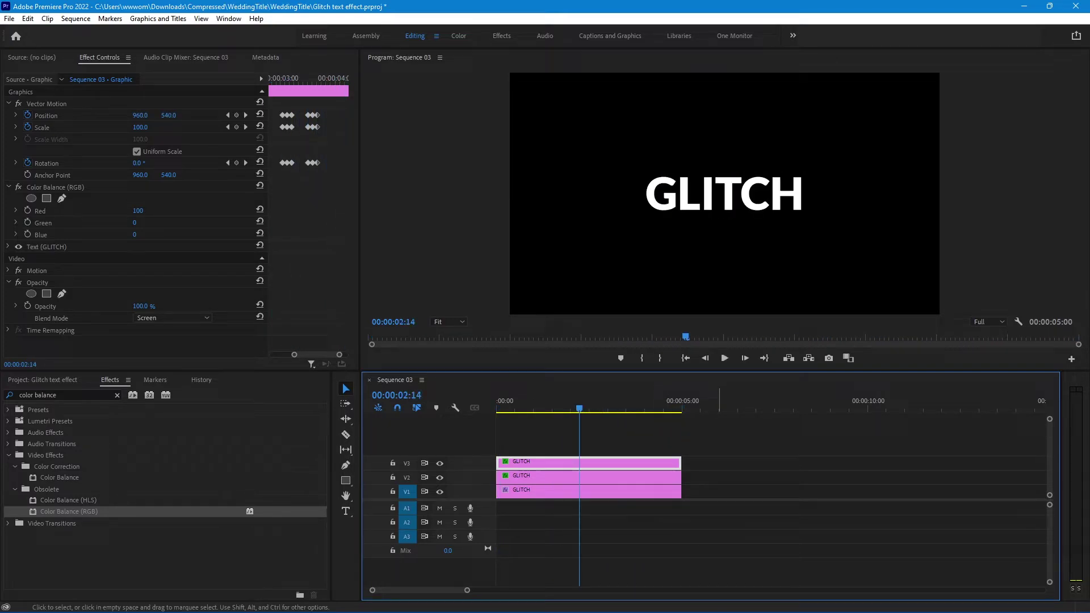
Step: Nest the three GLITCH clips on V1 to V3 into one sequence, keeping the name Nested Sequence 02
{"action": "left_click_drag", "start_coordinate": [718, 497], "coordinate": [600, 445]}
{"action": "left_click_drag", "start_coordinate": [601, 496], "coordinate": [602, 495]}
{"action": "right_click", "coordinate": [606, 480]}
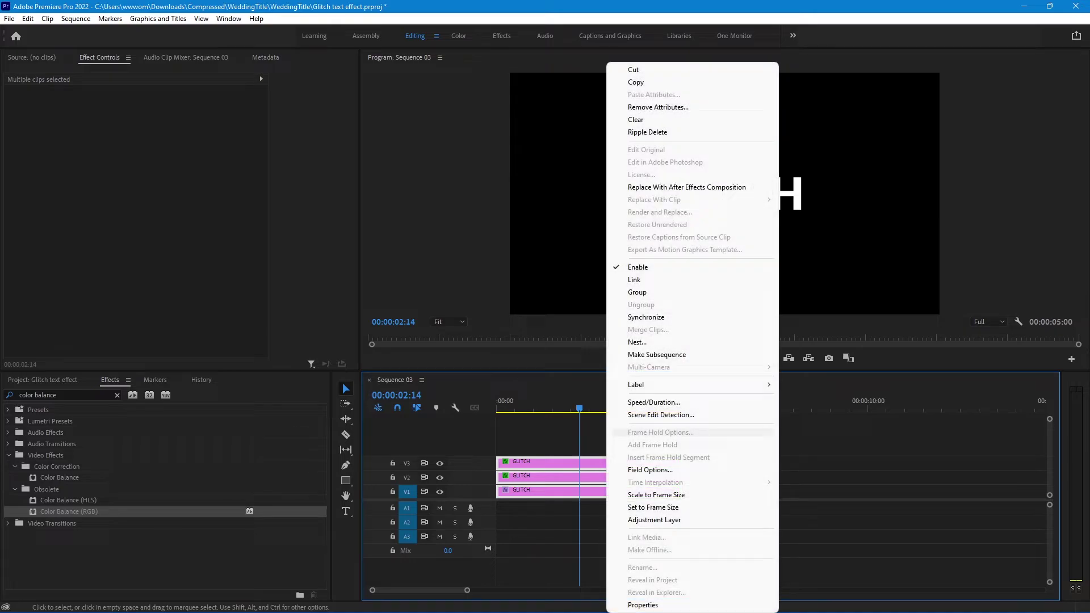
{"action": "left_click", "coordinate": [637, 343]}
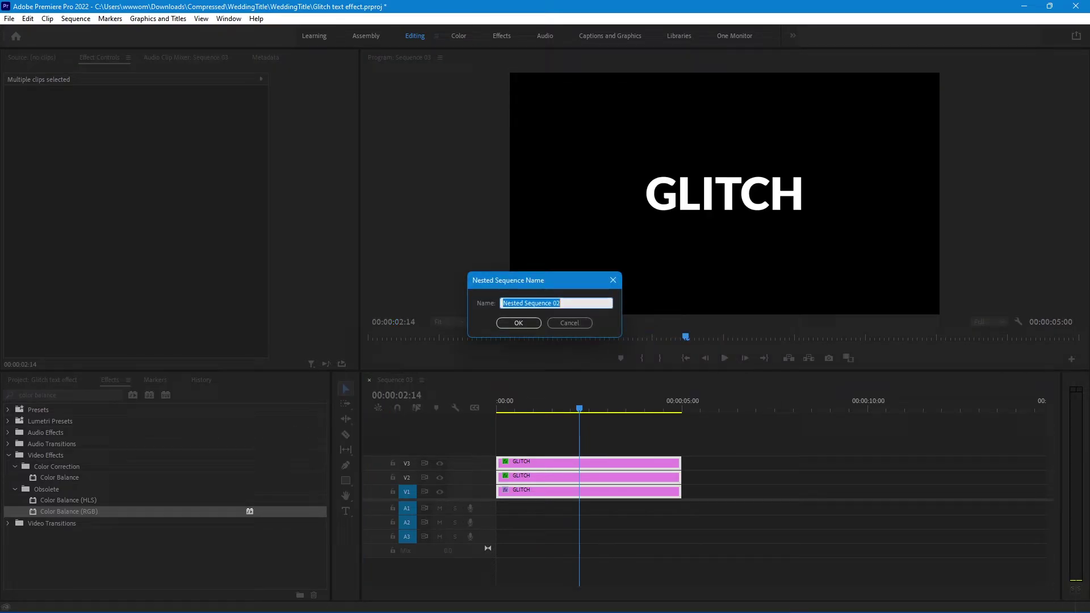
{"action": "key", "text": "Return"}
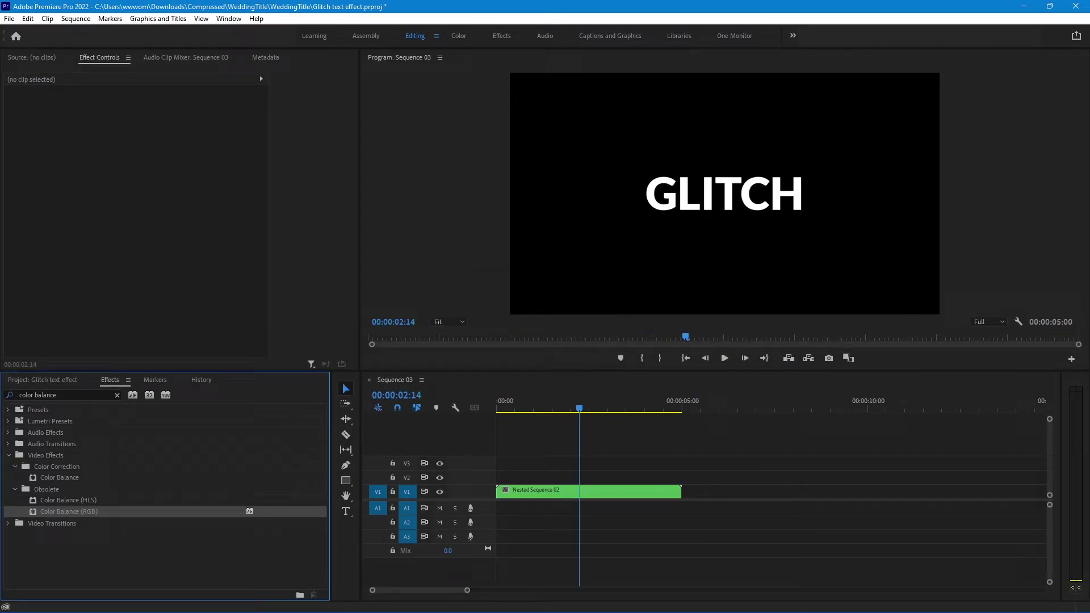
Step: Cut the nested clip at 00:00:01:00 and 00:00:01:15 to isolate a short 15-frame segment
{"action": "left_click_drag", "start_coordinate": [579, 408], "coordinate": [533, 408]}
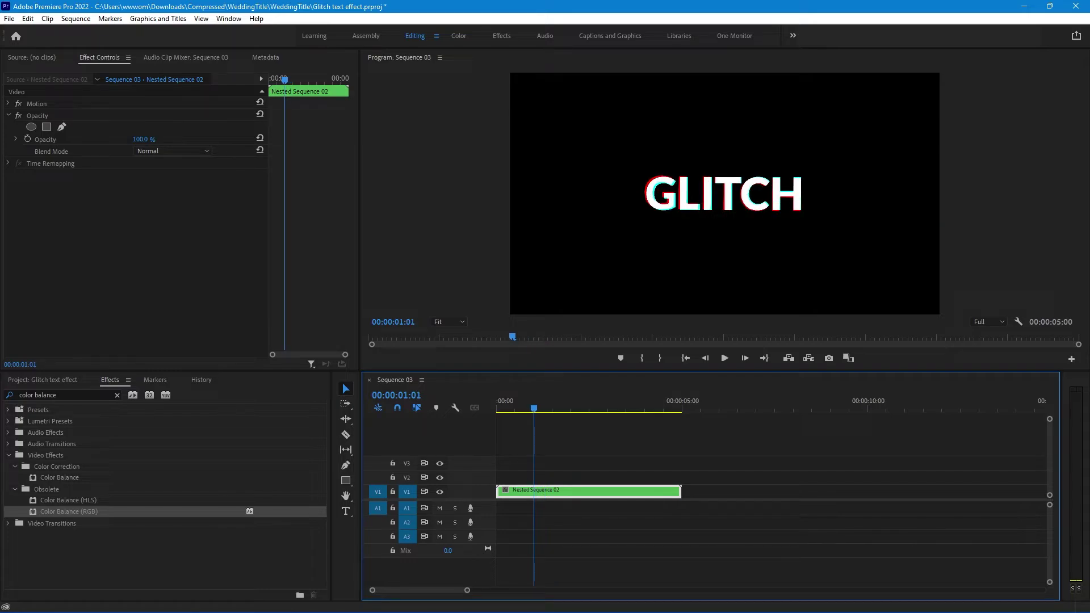
{"action": "key", "text": "Left"}
{"action": "key", "text": "c"}
{"action": "left_click", "coordinate": [534, 493]}
{"action": "key", "text": "shift+Right"}
{"action": "key", "text": "shift+Right"}
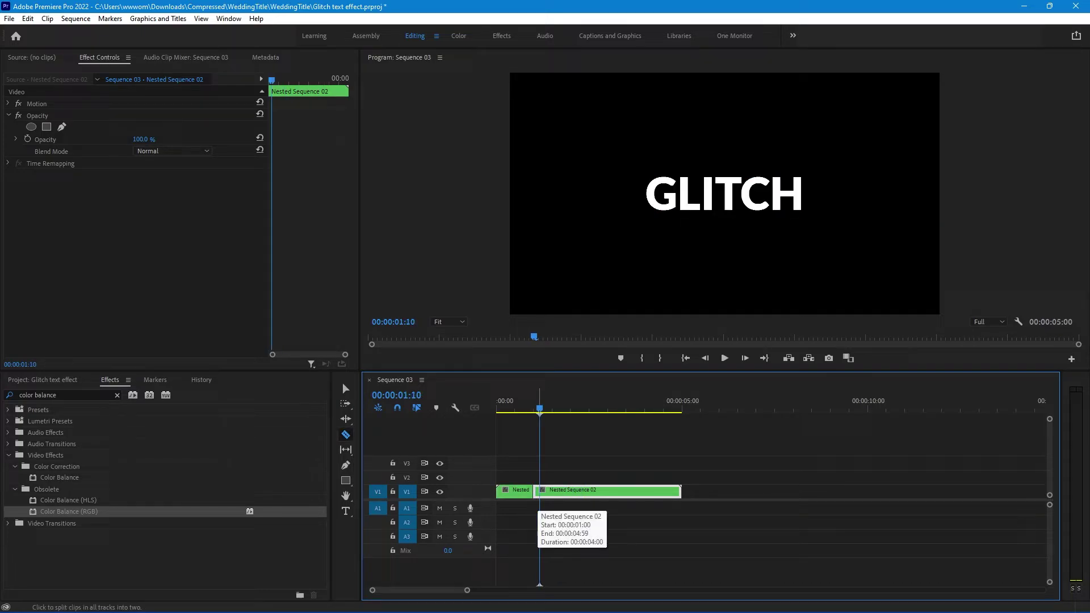
{"action": "key", "text": "shift+Right"}
{"action": "left_click", "coordinate": [550, 492]}
{"action": "key", "text": "v"}
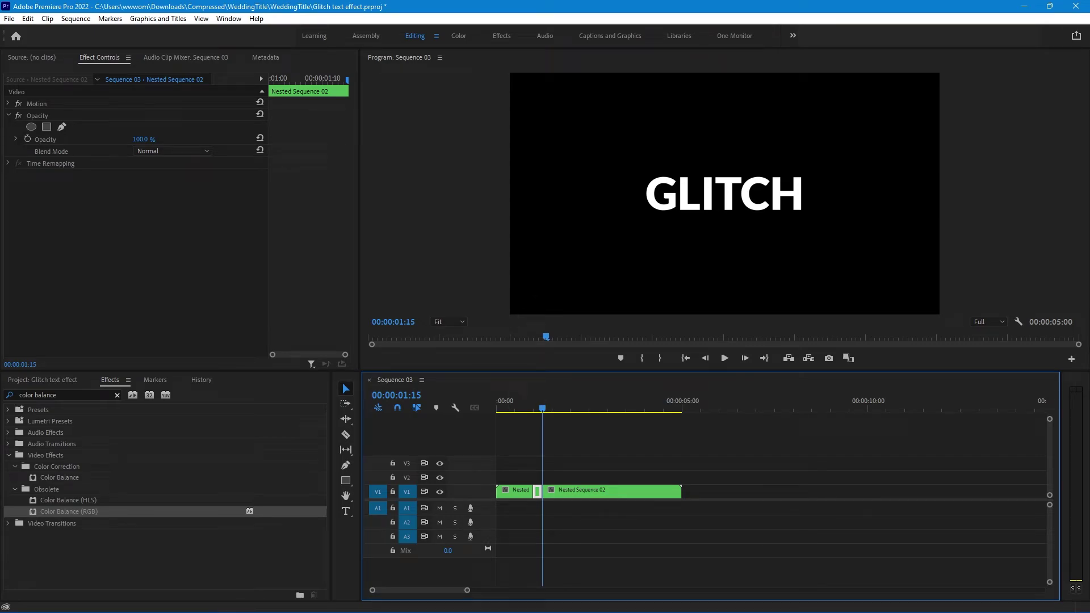
Step: Find the Wave Warp effect and apply it to the short middle segment
{"action": "left_click", "coordinate": [117, 395]}
{"action": "type", "text": "wav"}
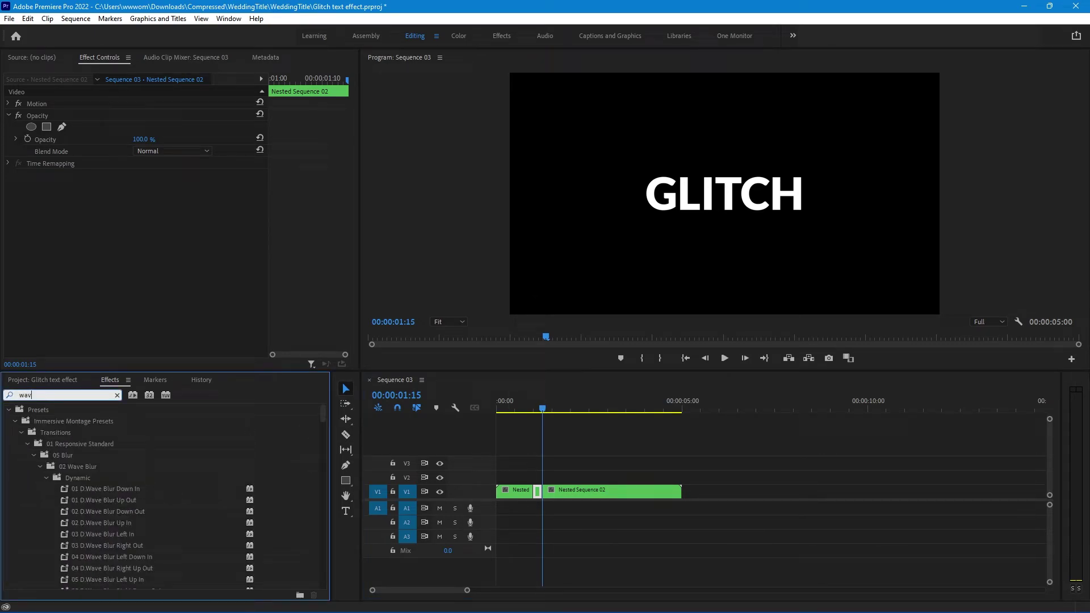
{"action": "type", "text": "e war"}
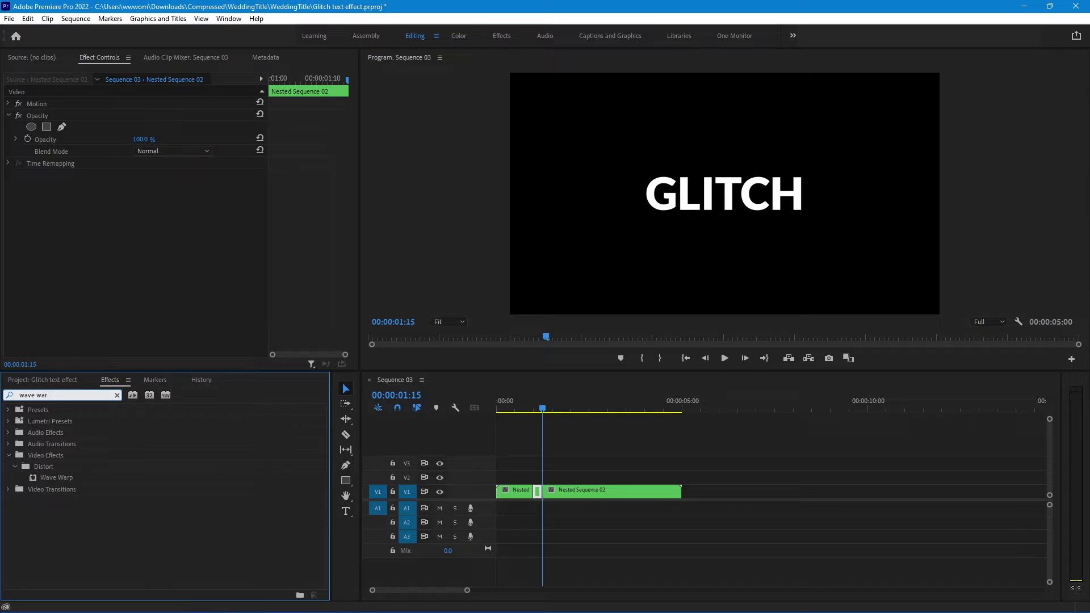
{"action": "left_click", "coordinate": [57, 478]}
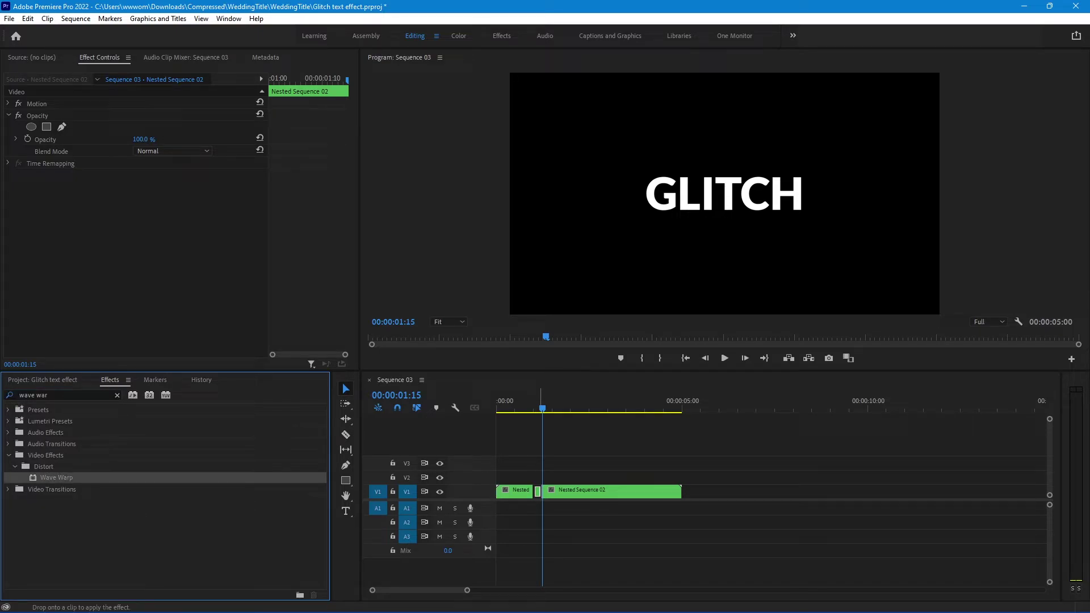
{"action": "key", "text": "Return"}
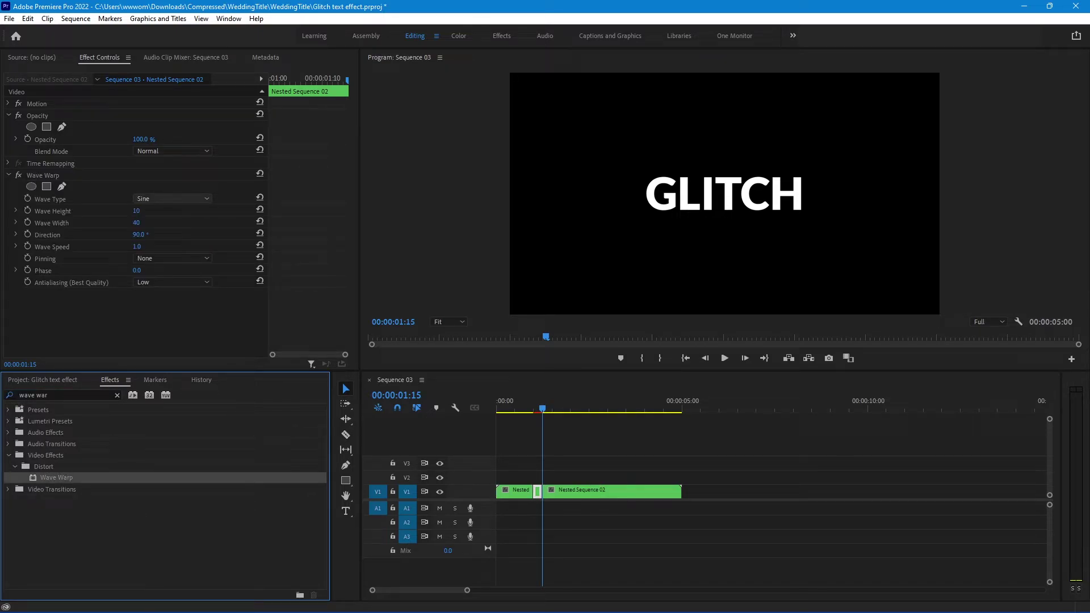
Step: Set the segment's Wave Warp to wave type Square, Wave Width 350 and Direction 0°
{"action": "left_click", "coordinate": [172, 198]}
{"action": "key", "text": "Return"}
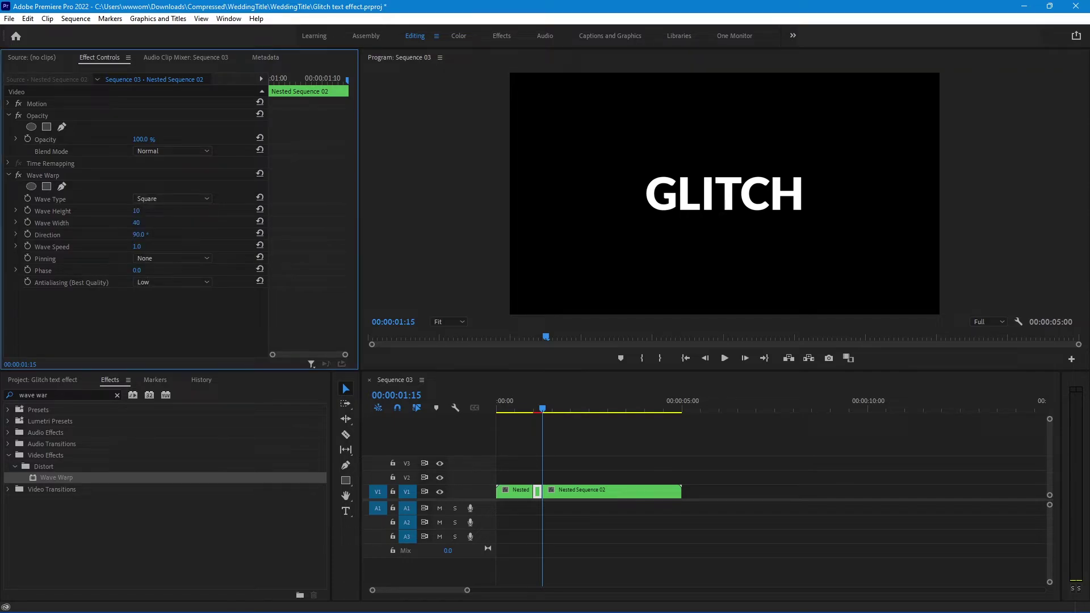
{"action": "left_click_drag", "start_coordinate": [543, 409], "coordinate": [538, 409]}
{"action": "left_click", "coordinate": [136, 222]}
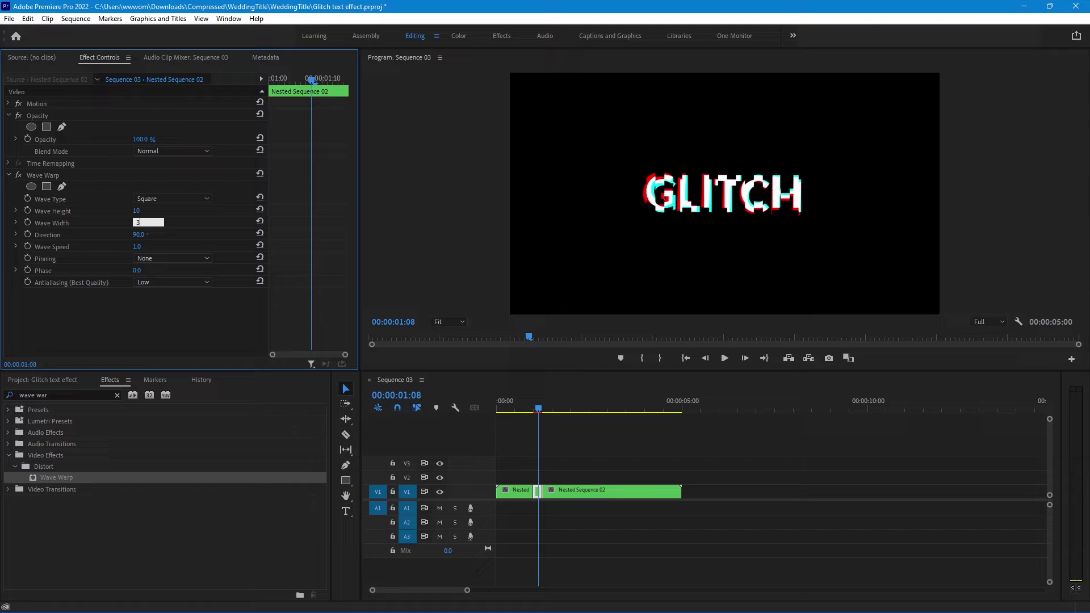
{"action": "type", "text": "350"}
{"action": "key", "text": "Return"}
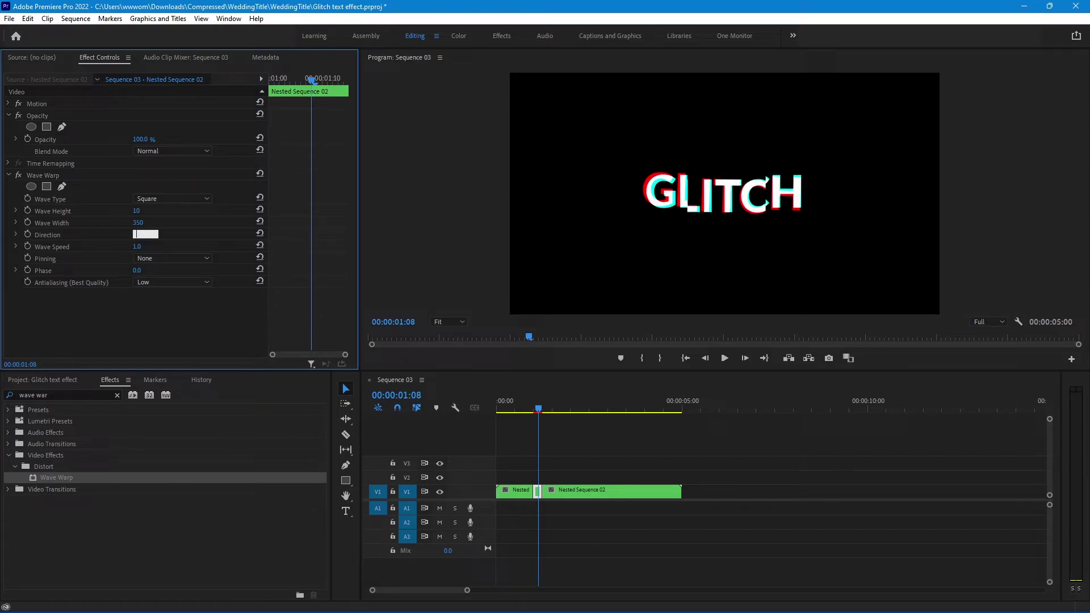
{"action": "key", "text": "Return"}
Step: Play back the title around the Wave Warp segment several times to check the distortion
{"action": "key", "text": "space"}
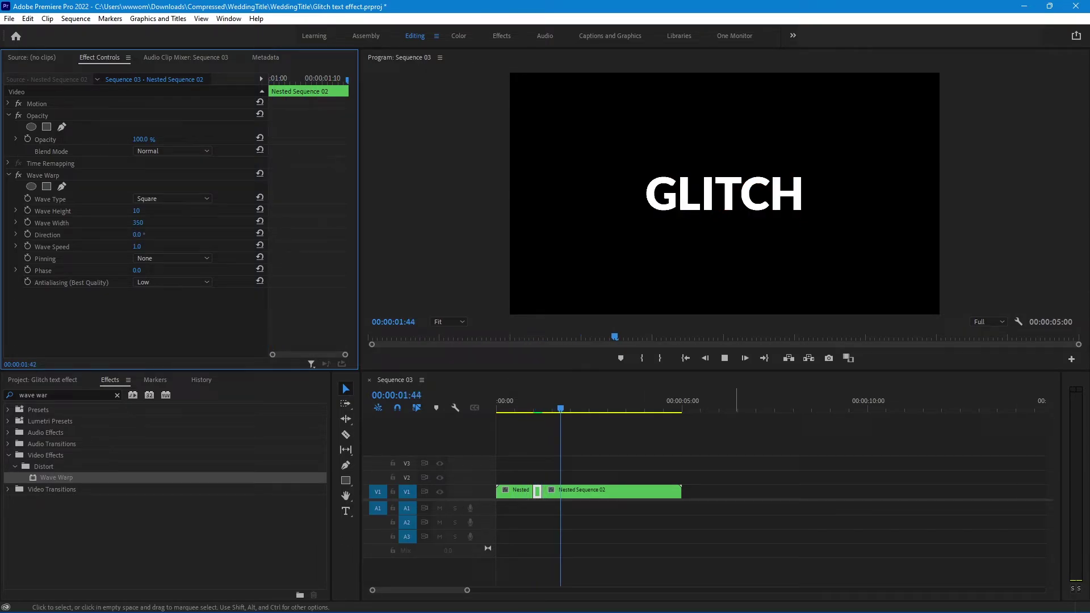
{"action": "key", "text": "space"}
{"action": "left_click_drag", "start_coordinate": [588, 409], "coordinate": [522, 408]}
{"action": "key", "text": "space"}
{"action": "key", "text": "space"}
{"action": "key", "text": "space"}
{"action": "key", "text": "space"}
{"action": "key", "text": "space"}
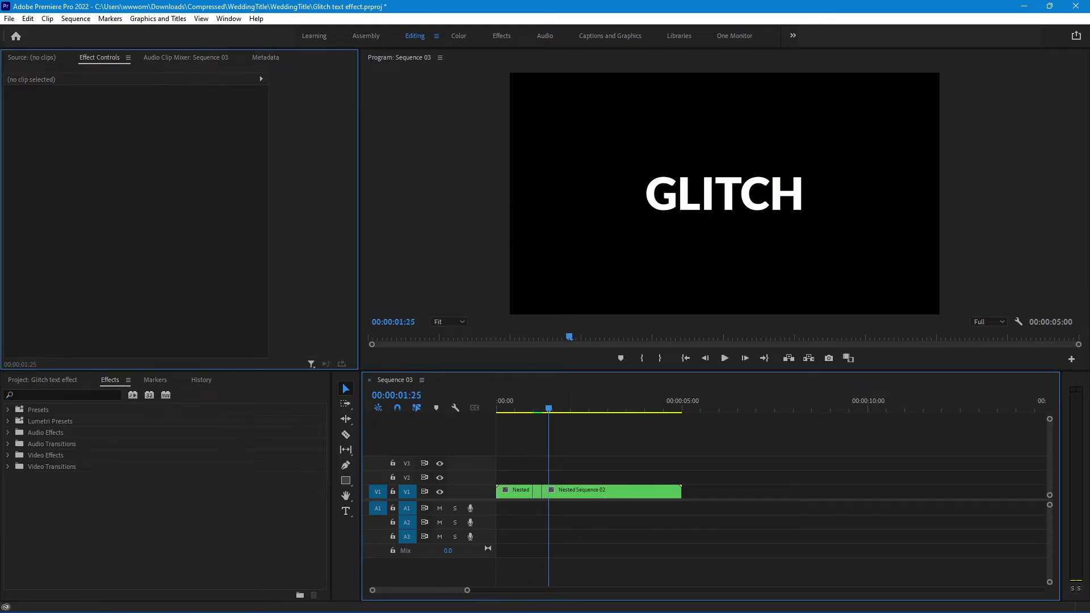
Step: Open the OP Glitch Preset folder among the effect presets
{"action": "left_click", "coordinate": [8, 410]}
{"action": "scroll", "coordinate": [165, 496], "scroll_direction": "down", "scroll_amount": 7}
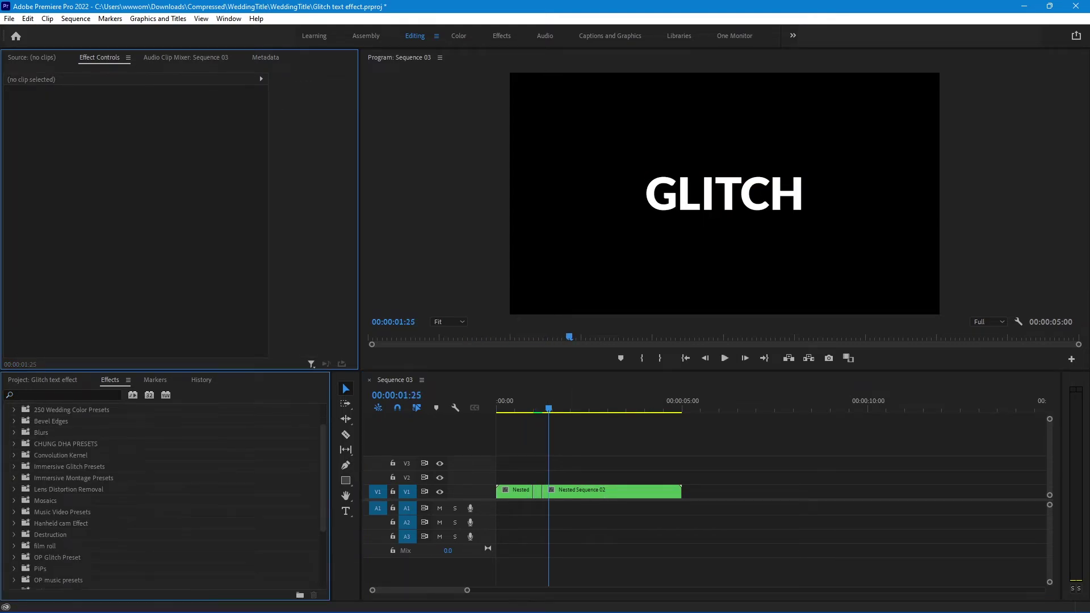
{"action": "scroll", "coordinate": [165, 494], "scroll_direction": "down", "scroll_amount": 1}
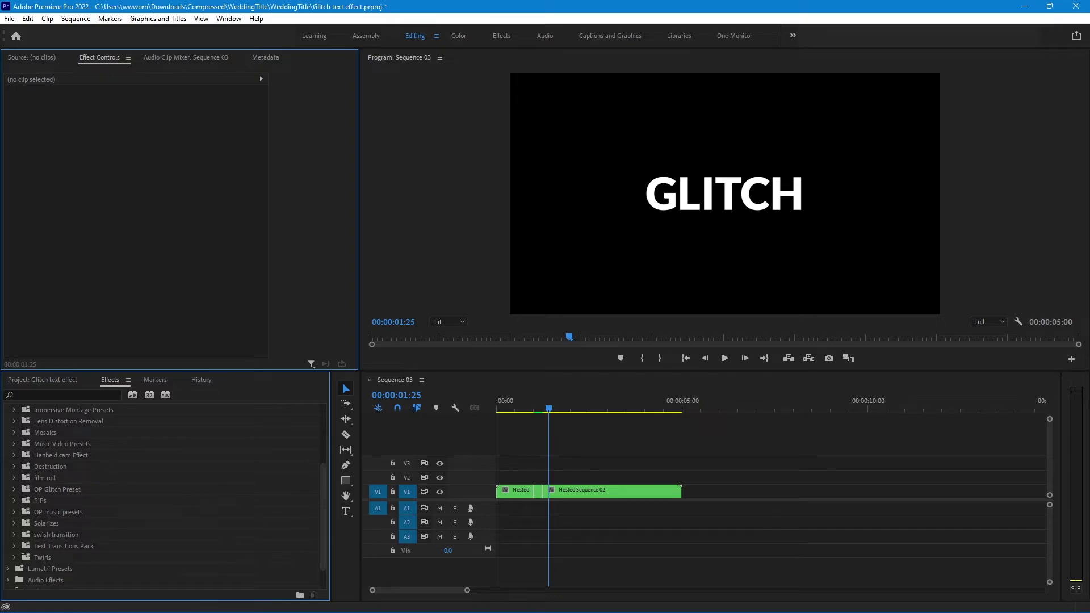
{"action": "left_click", "coordinate": [13, 490]}
{"action": "scroll", "coordinate": [165, 496], "scroll_direction": "down", "scroll_amount": 5}
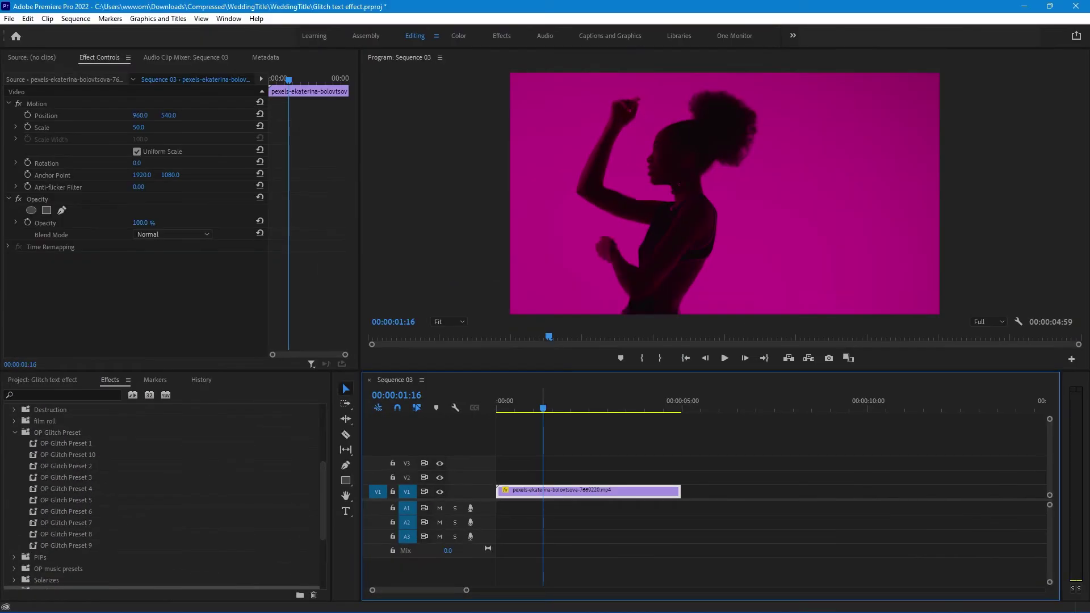
Step: Cut the dancer footage clip on V1 at 00:00:01:10 and 00:00:01:25 to isolate a short segment
{"action": "left_click", "coordinate": [540, 491]}
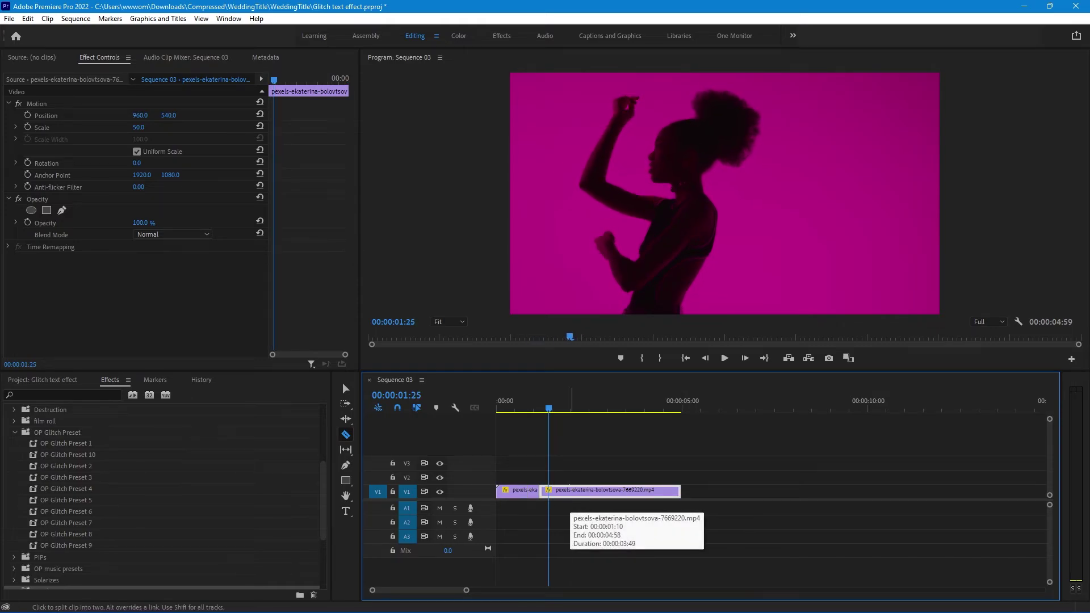
{"action": "left_click", "coordinate": [549, 491]}
{"action": "key", "text": "v"}
Step: Apply OP Glitch Preset 2 to the short middle segment of the footage and render the preview from just before it
{"action": "left_click_drag", "start_coordinate": [65, 466], "coordinate": [545, 492]}
{"action": "left_click_drag", "start_coordinate": [549, 407], "coordinate": [537, 408]}
{"action": "key", "text": "Return"}
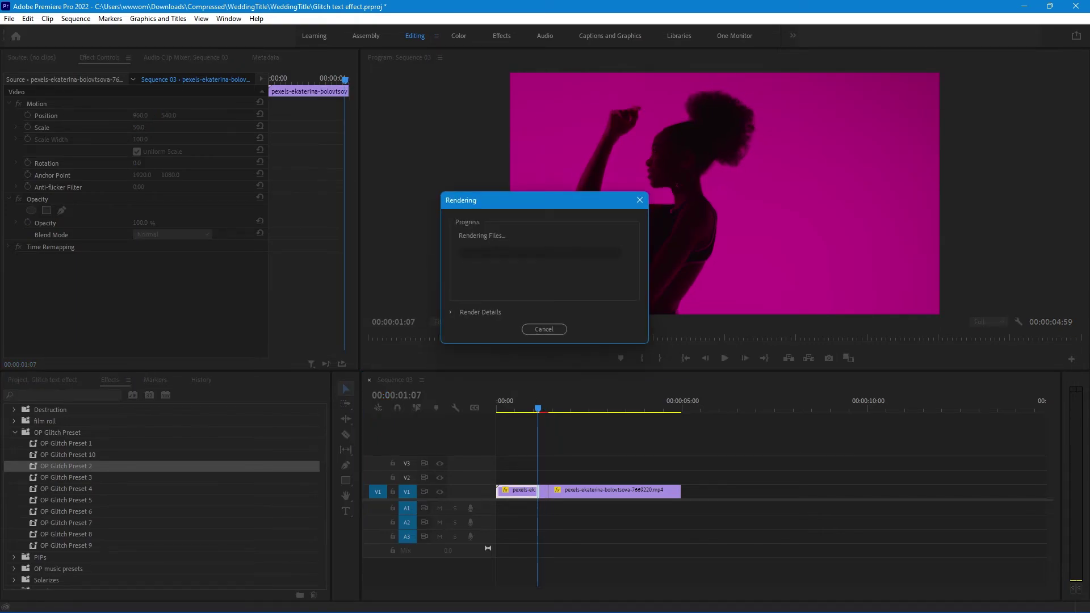